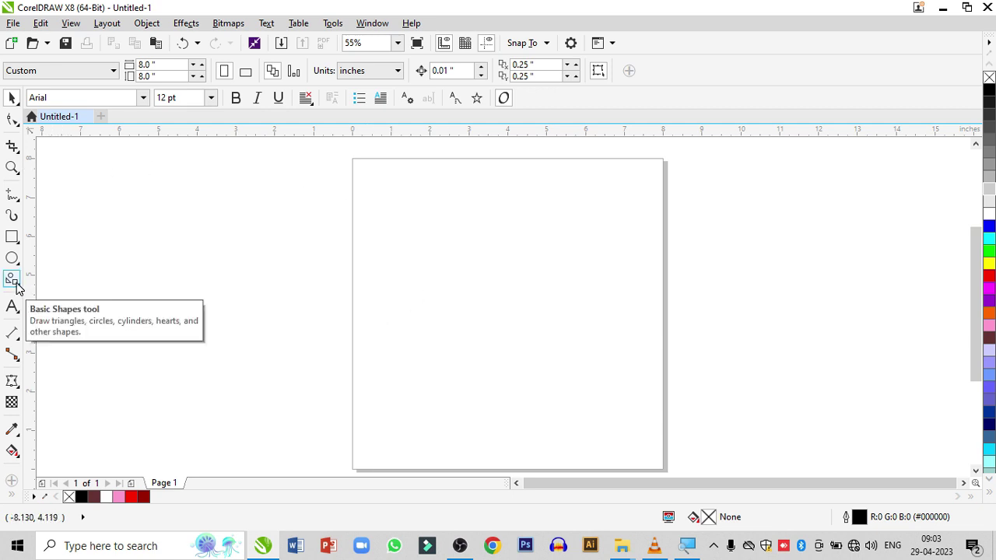
Draw a basic heart shape about 6.33 inches wide and high, and position it near the centre of the page
left_click(17, 287)
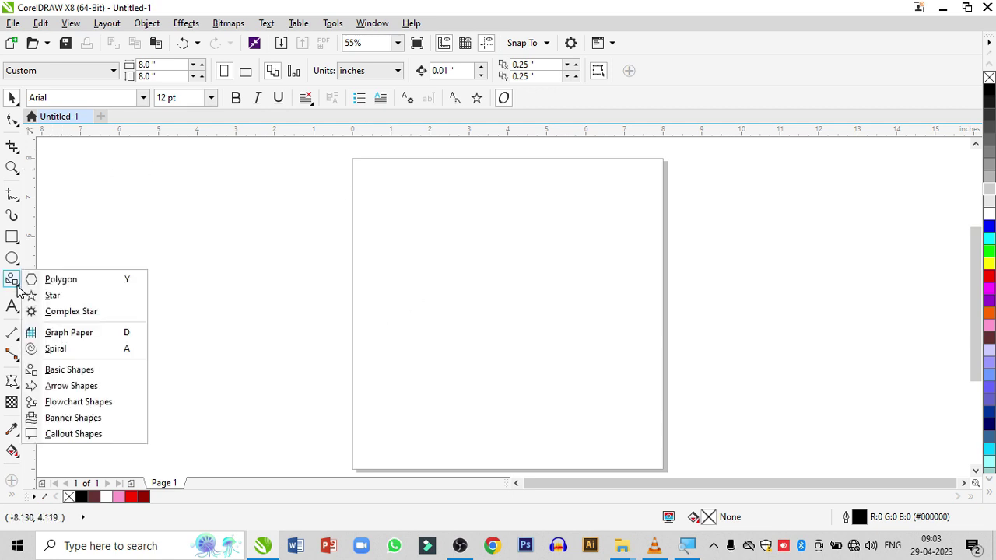
left_click(68, 370)
left_click(390, 77)
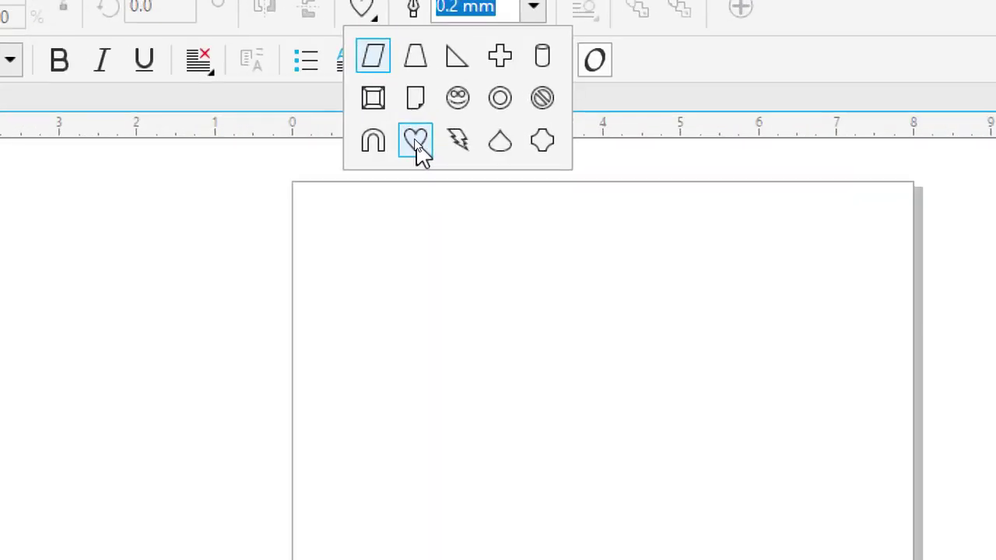
left_click(416, 144)
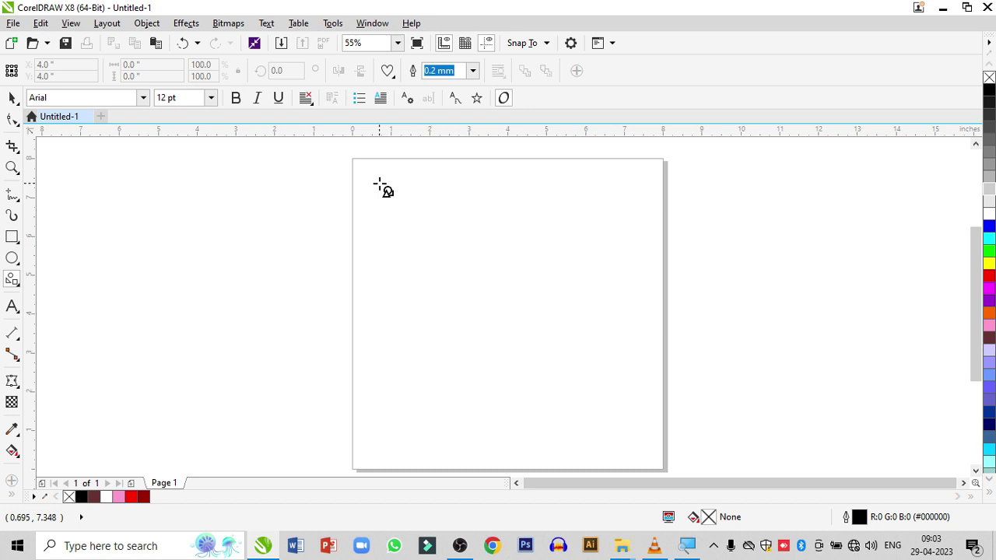
left_click_drag(380, 185, 625, 430)
key("space")
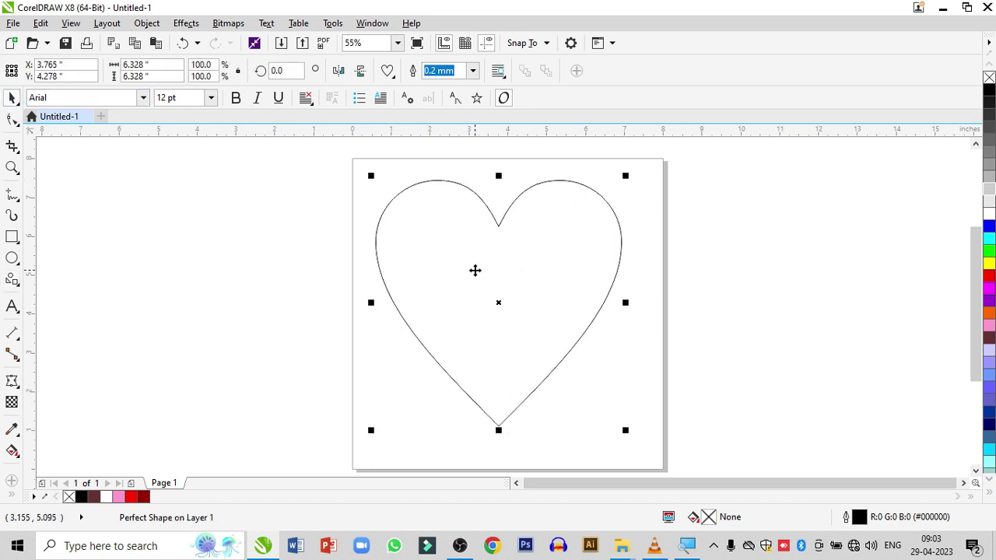
left_click_drag(476, 276, 482, 287)
left_click(195, 258)
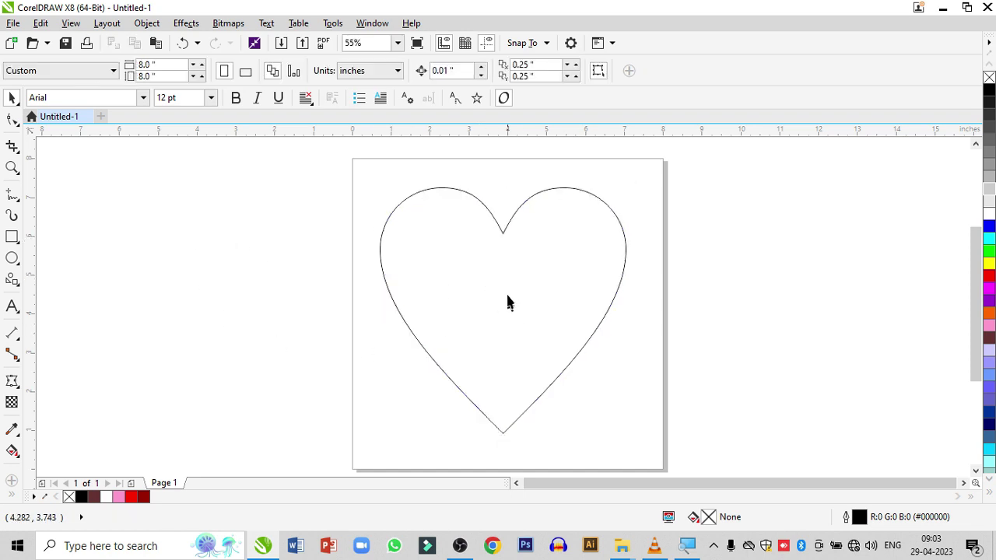
left_click(501, 285)
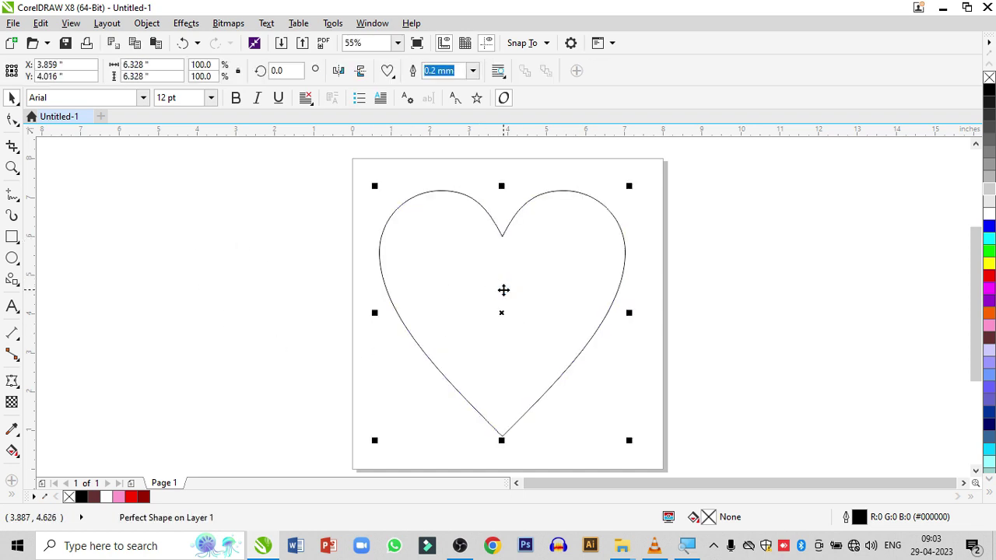
Add the artistic text FAMILY beside the heart and enlarge it to about 4.5 inches wide
left_click(13, 308)
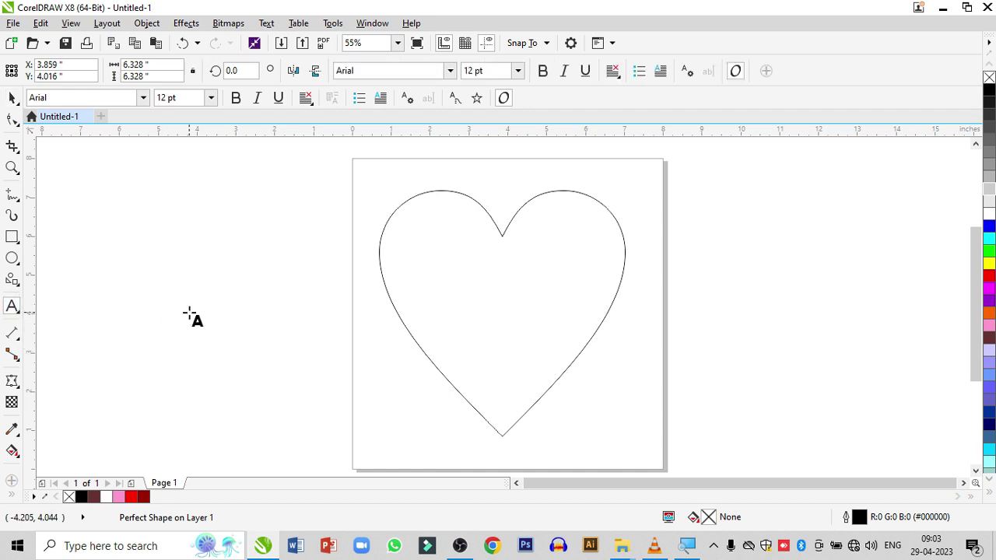
left_click(188, 312)
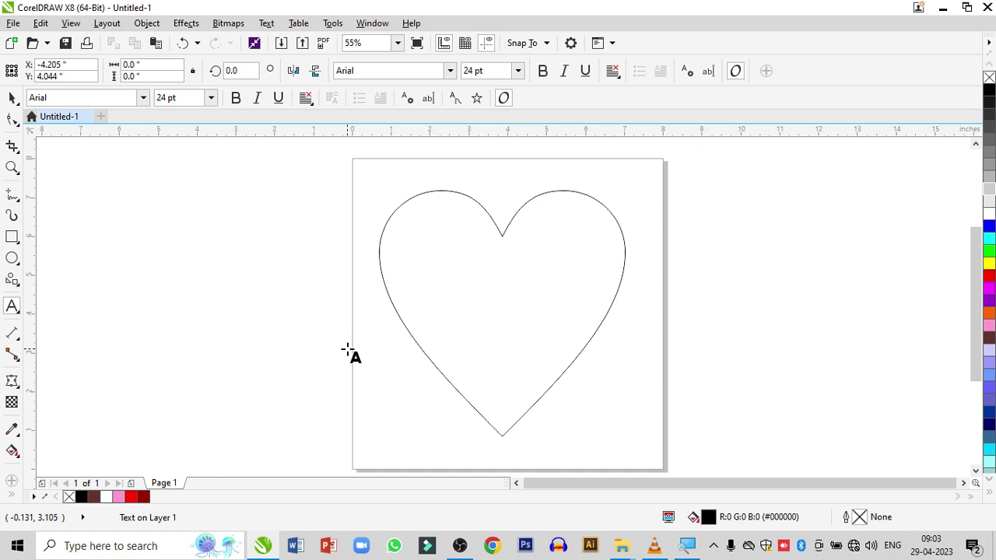
type("FAMILY")
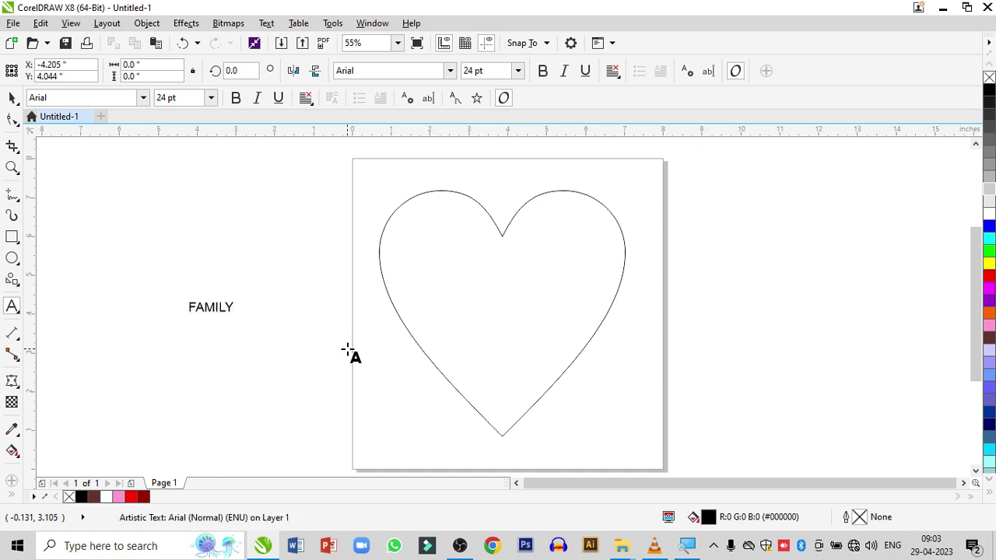
key("ctrl+space")
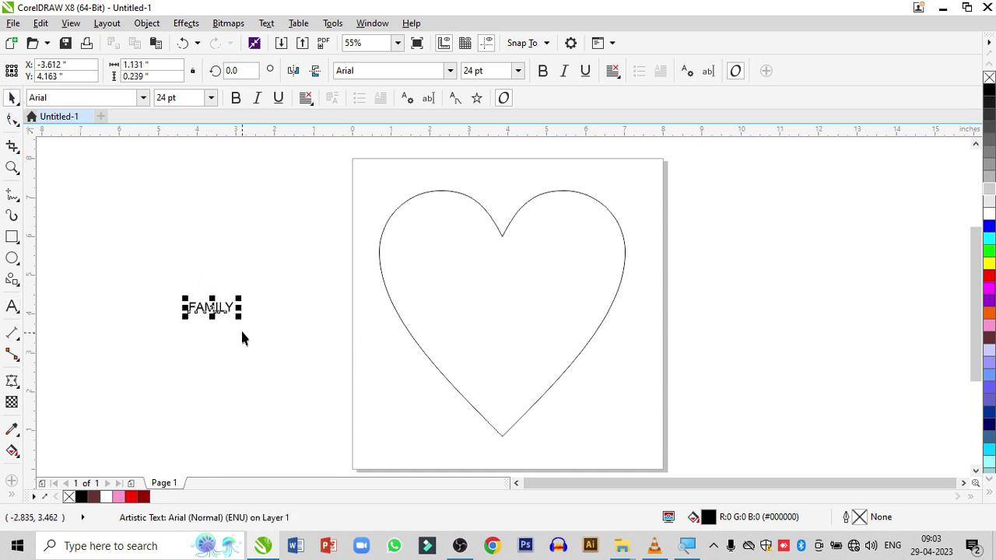
left_click_drag(239, 317, 365, 407)
Set the FAMILY text's font to Arial Black and move the word clear of the heart
left_click(450, 71)
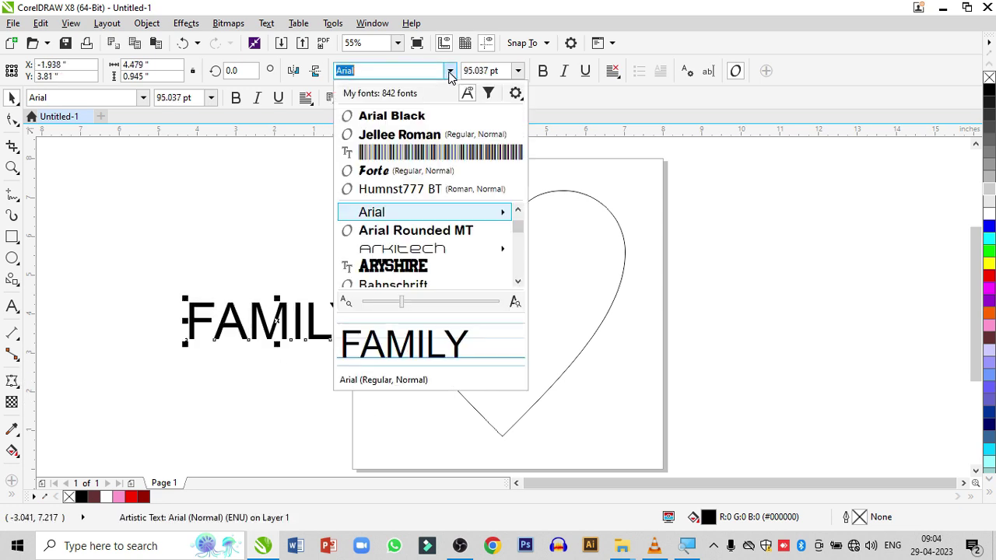
left_click(444, 120)
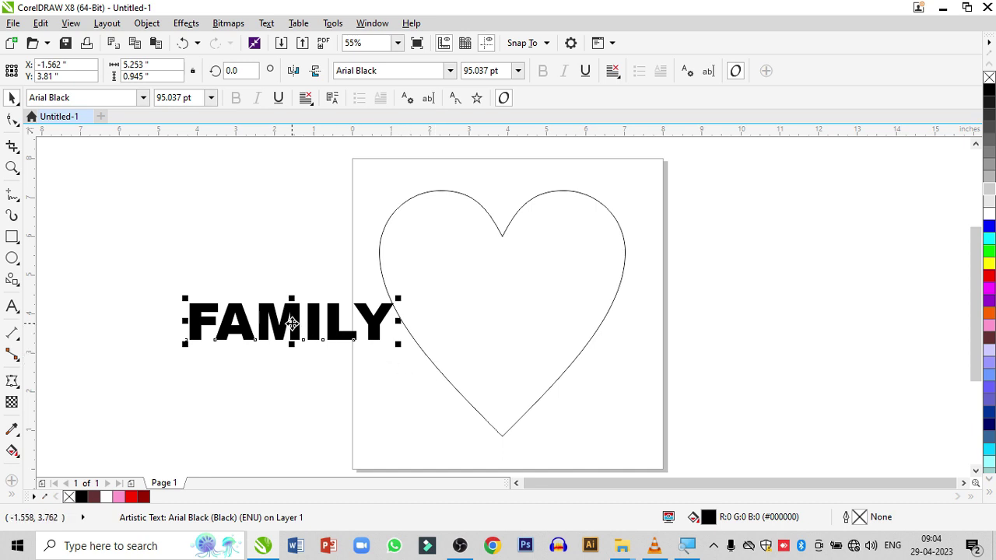
left_click_drag(288, 327, 244, 323)
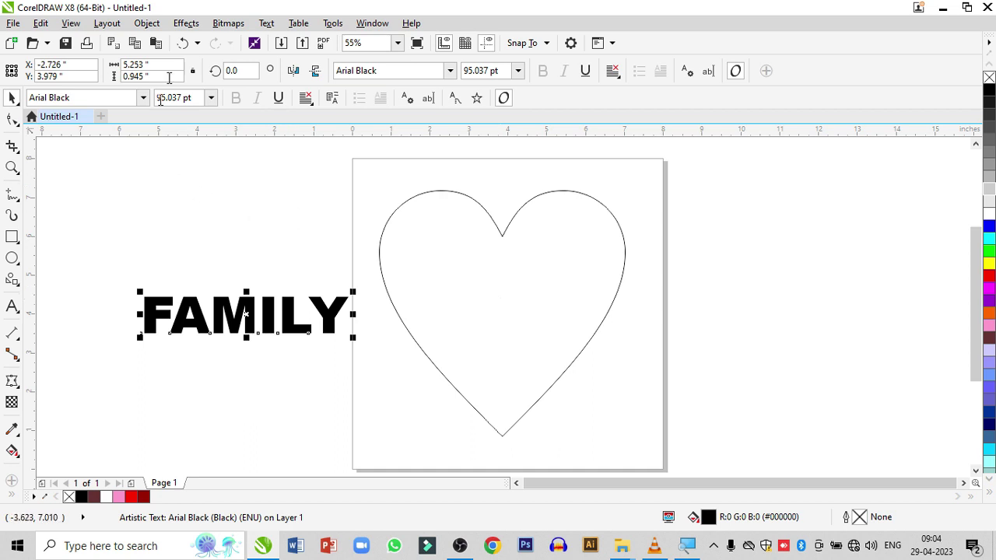
Open the Envelope settings and convert the heart shape to curves
left_click(187, 23)
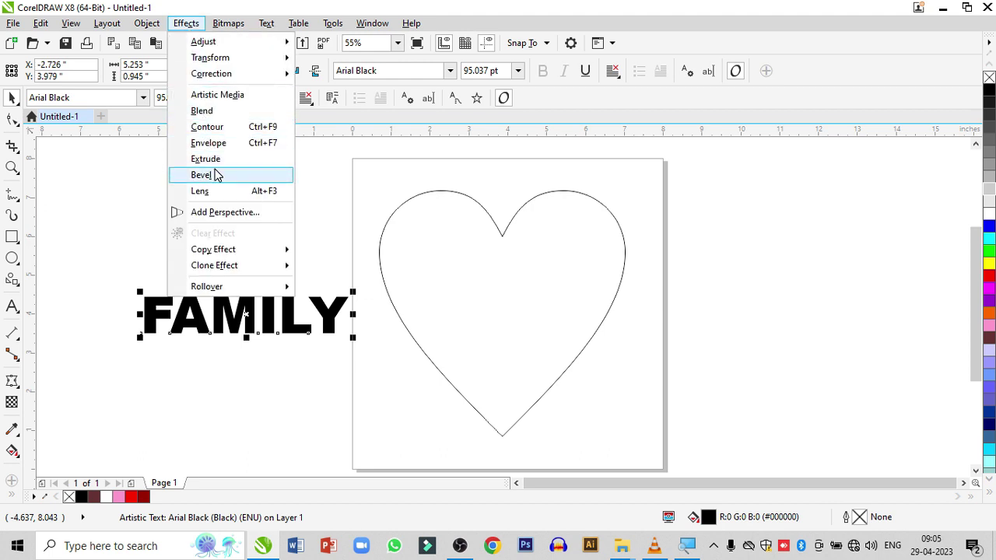
left_click(221, 145)
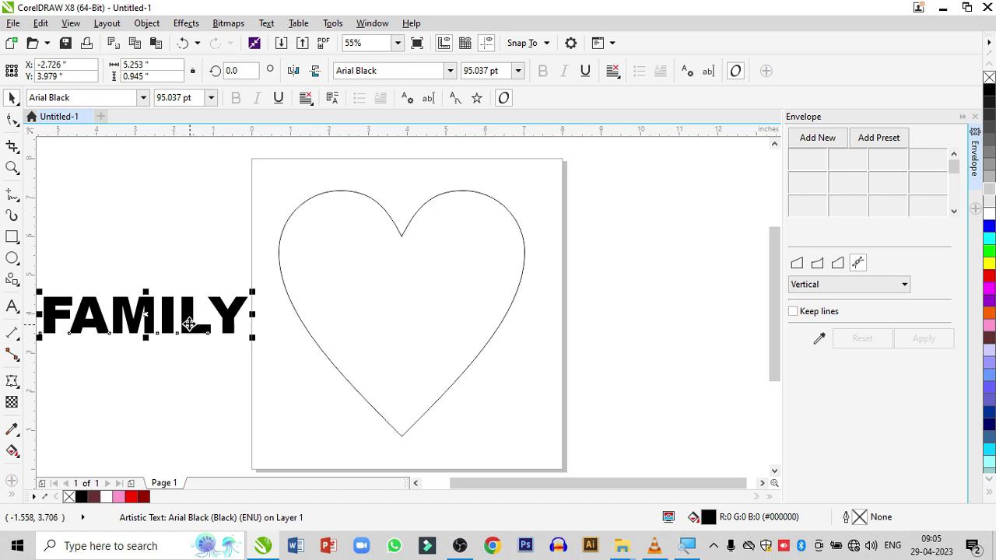
left_click(364, 269)
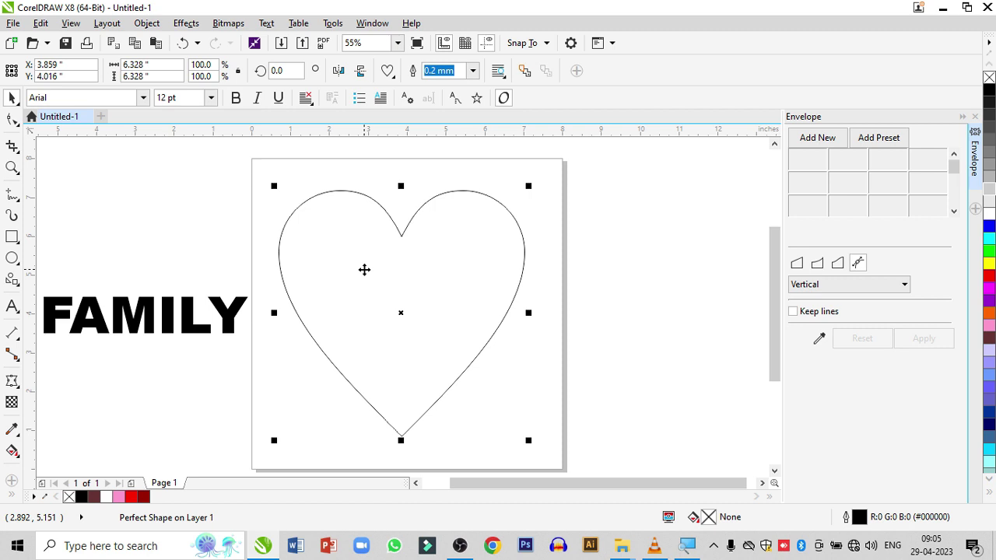
key("ctrl+q")
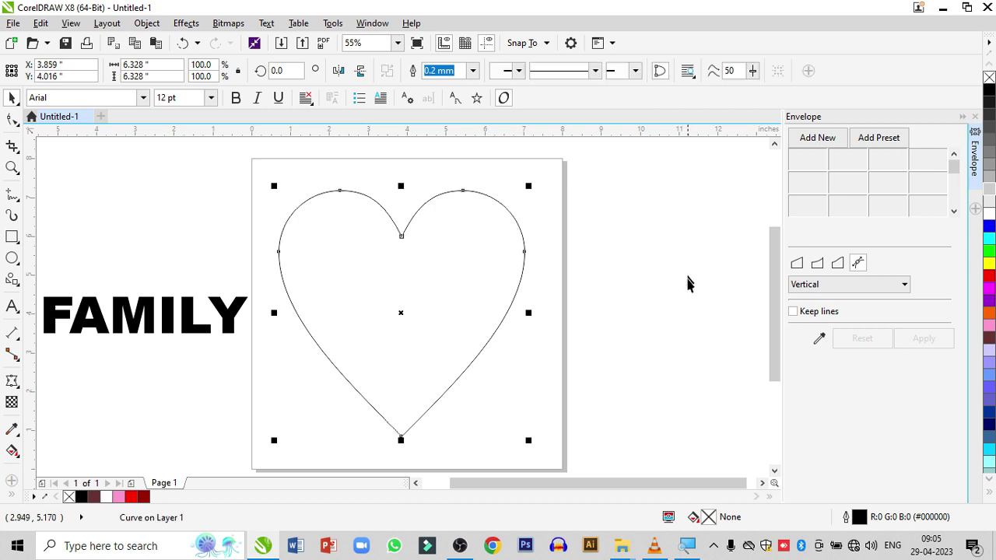
left_click(337, 291)
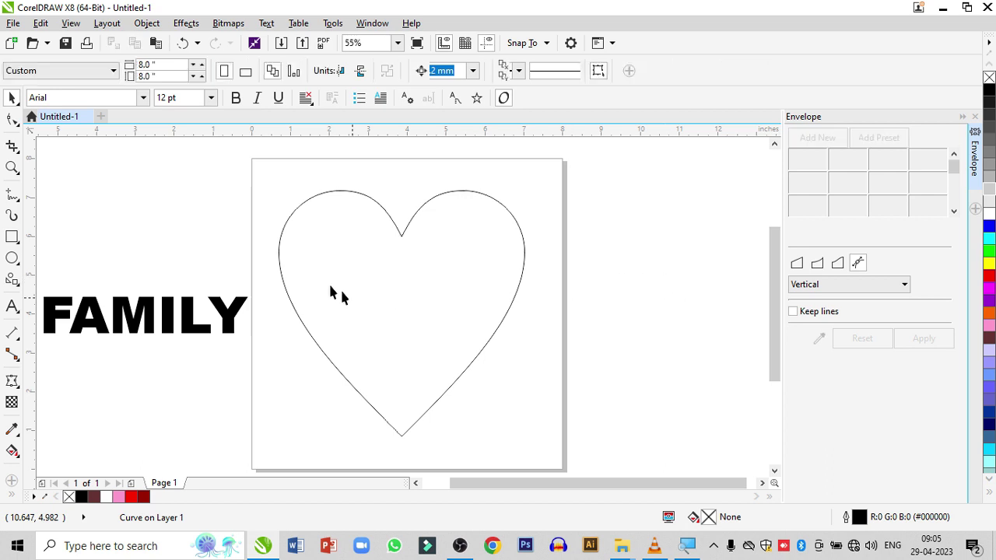
Try to fit the FAMILY text to a Putty envelope created from the heart, and shift the warped text
left_click(192, 321)
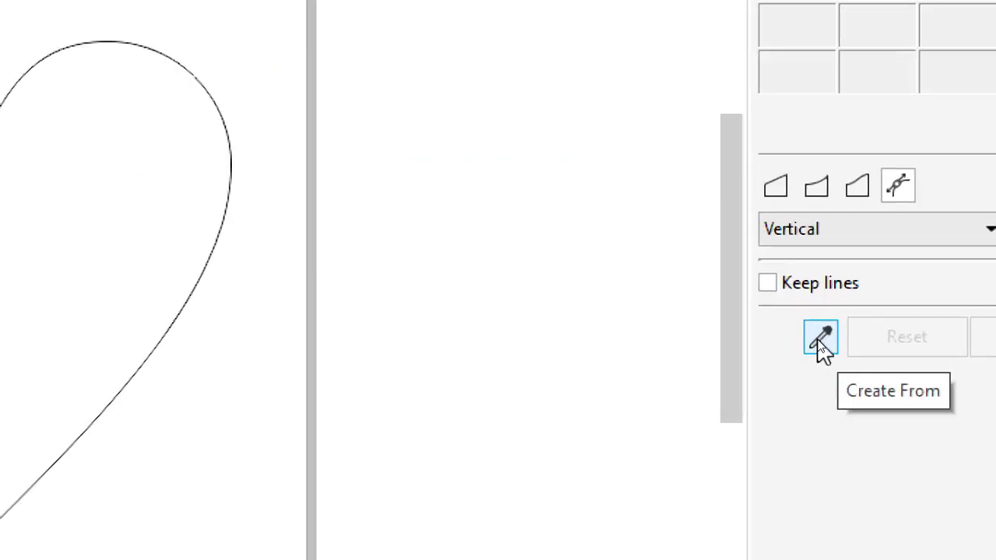
left_click(823, 349)
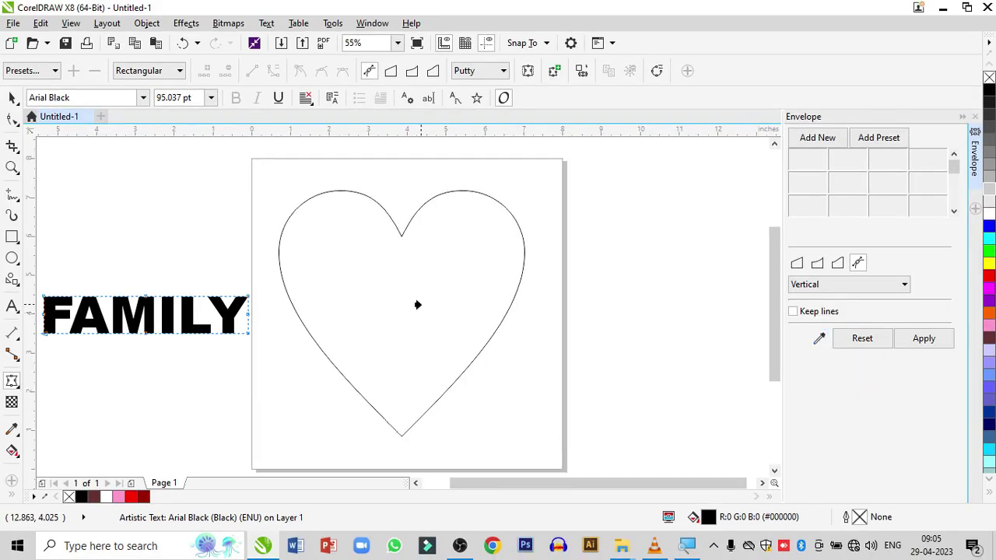
left_click(416, 304)
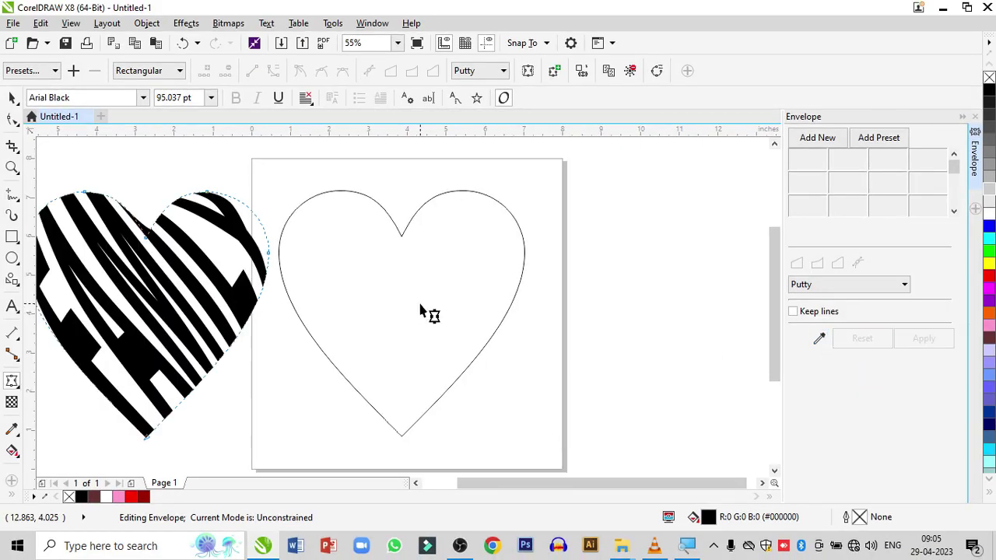
left_click(12, 99)
left_click_drag(168, 284, 210, 296)
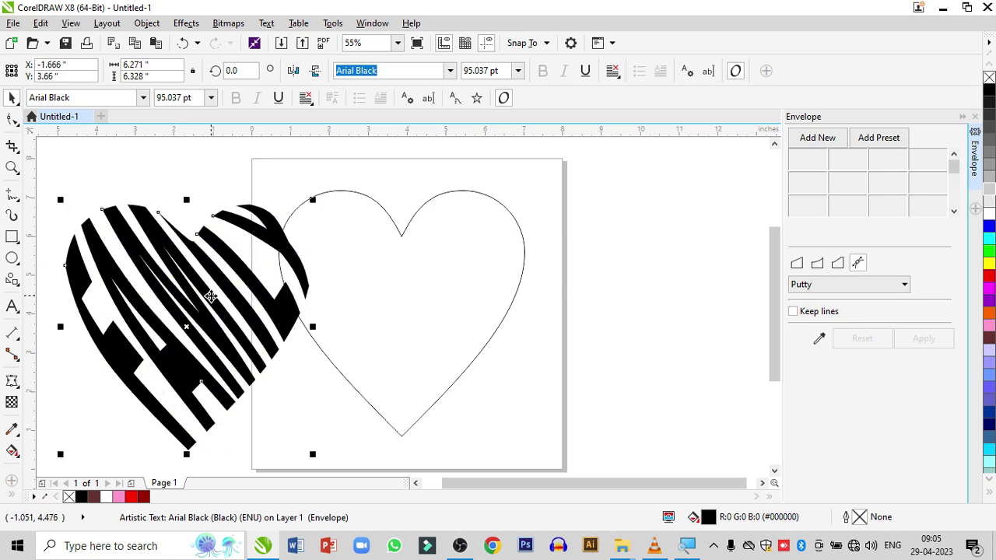
Try Vertical mapping on the warped FAMILY text, then undo back to the plain, unwarped word
left_click(847, 288)
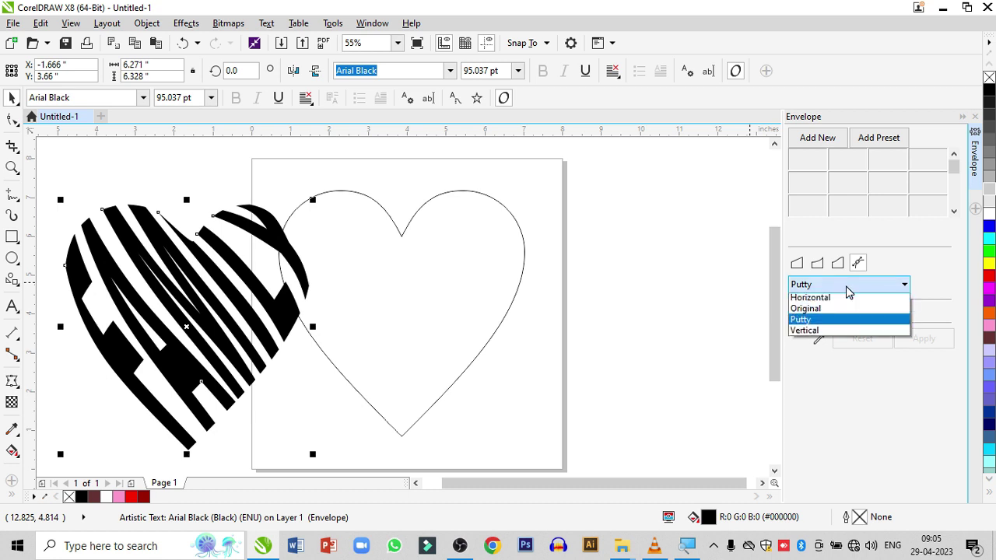
left_click(843, 333)
key("ctrl+z")
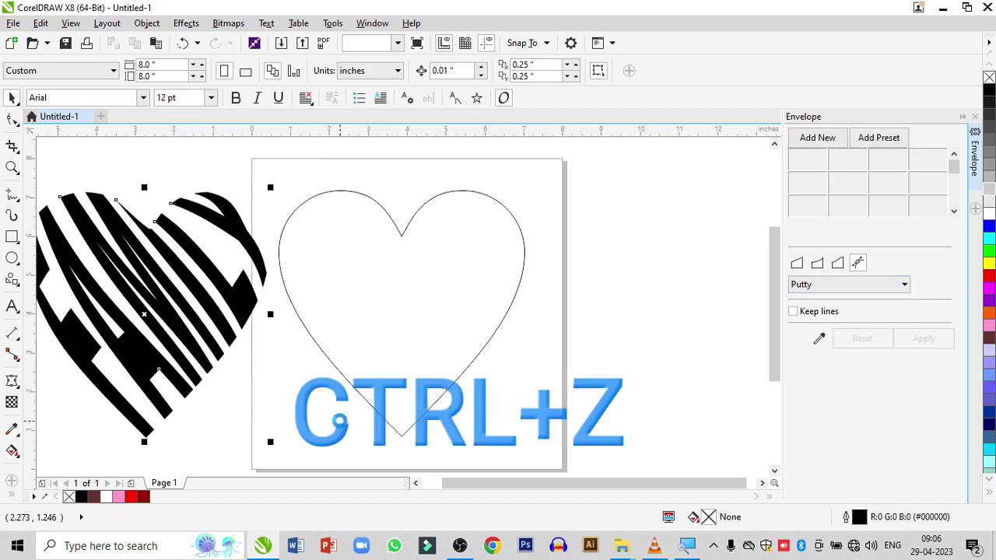
key("ctrl+z")
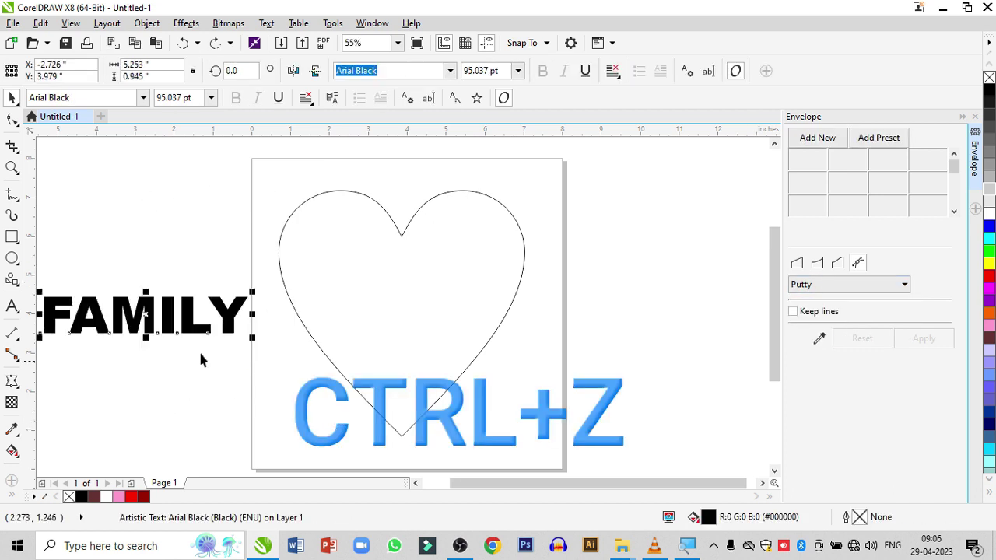
Set the envelope mapping to Vertical and shape the FAMILY text with an envelope created from the heart
left_click(860, 288)
left_click(837, 334)
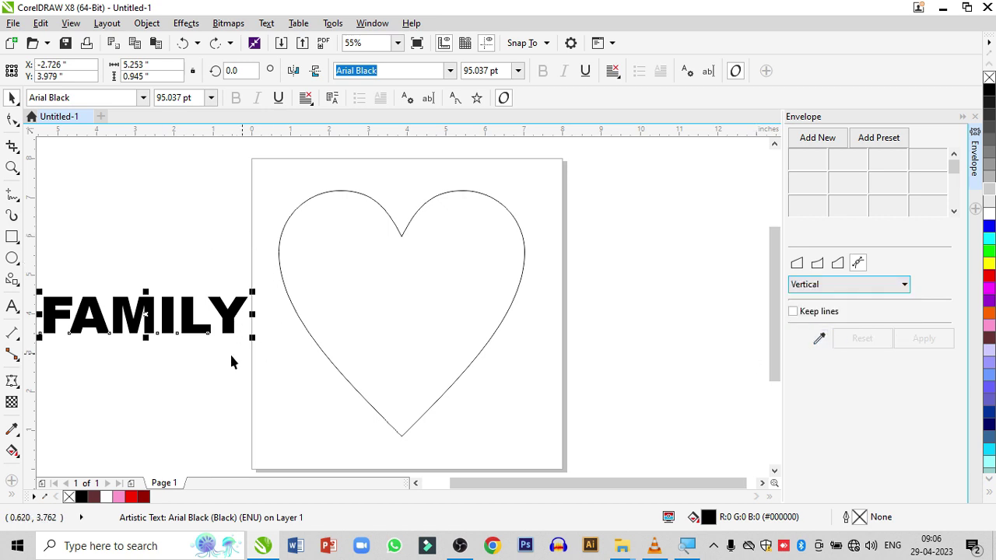
left_click(819, 340)
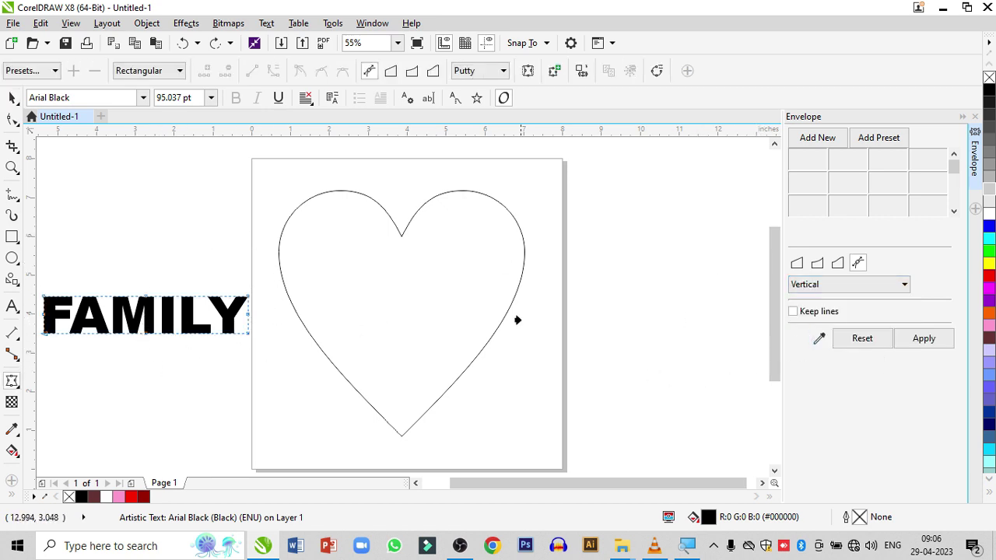
left_click(376, 276)
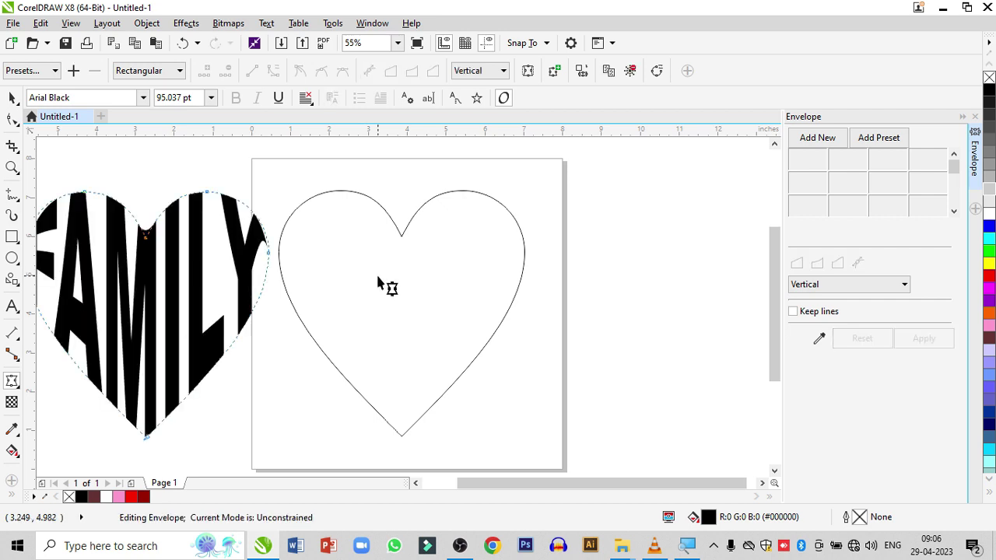
Move the heart-shaped FAMILY text onto the heart outline and align the two objects by their centres
left_click(12, 99)
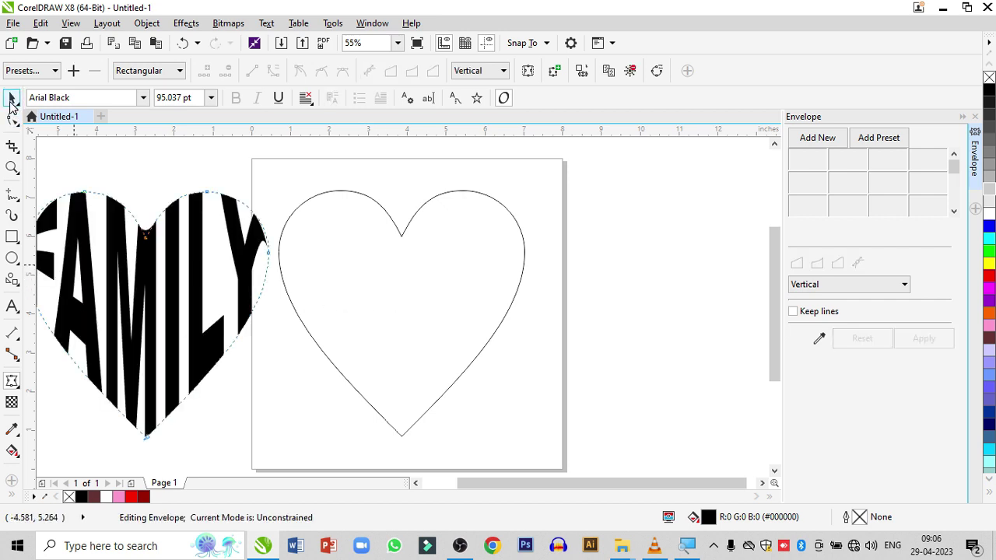
left_click(151, 289)
left_click_drag(147, 314, 384, 329)
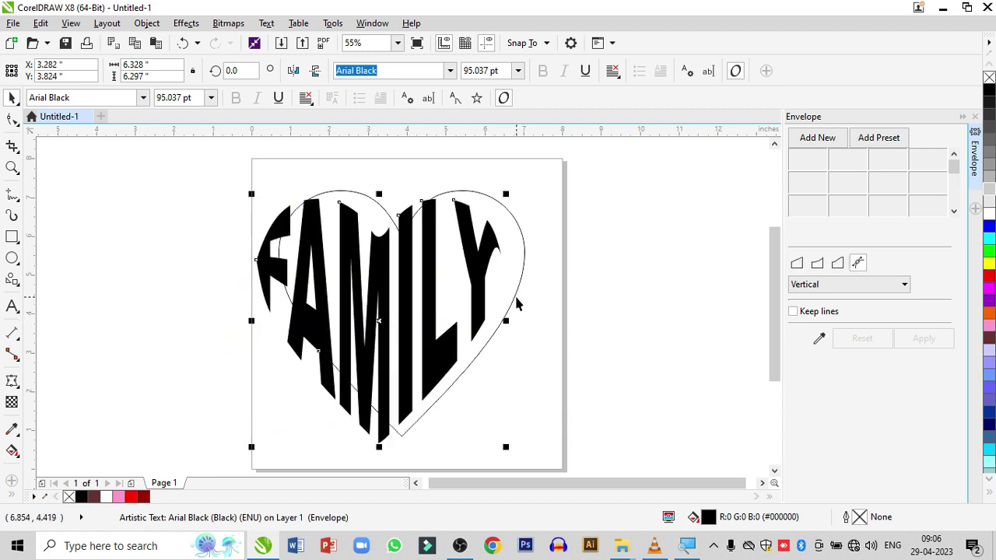
left_click(516, 296, "shift")
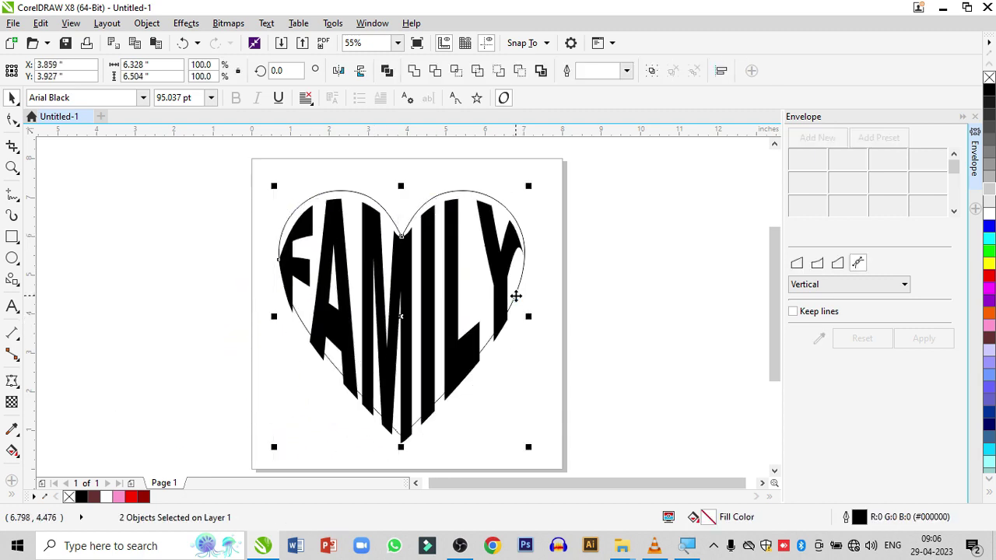
left_click(608, 324)
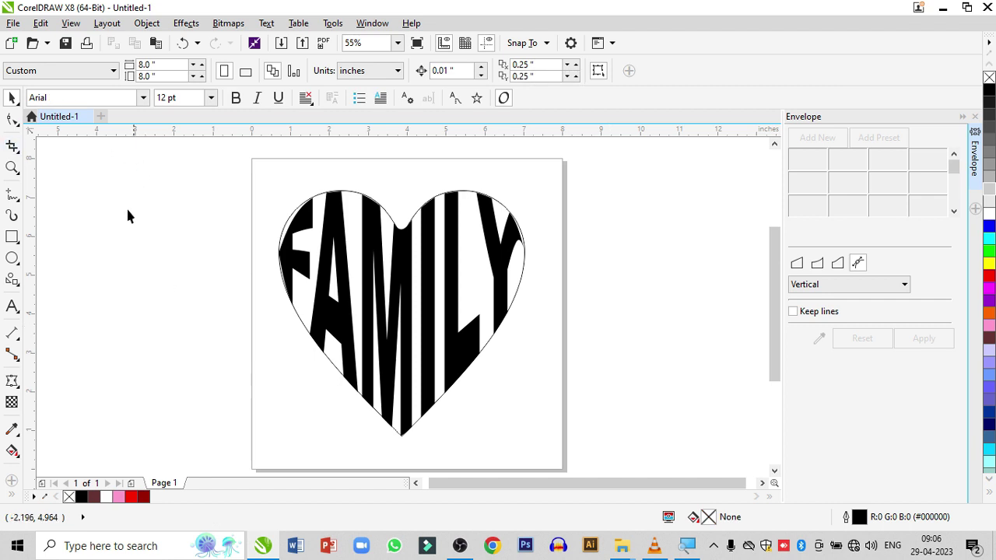
Lock the heart outline curve so it cannot be moved or edited
left_click(11, 167)
left_click_drag(239, 187, 470, 294)
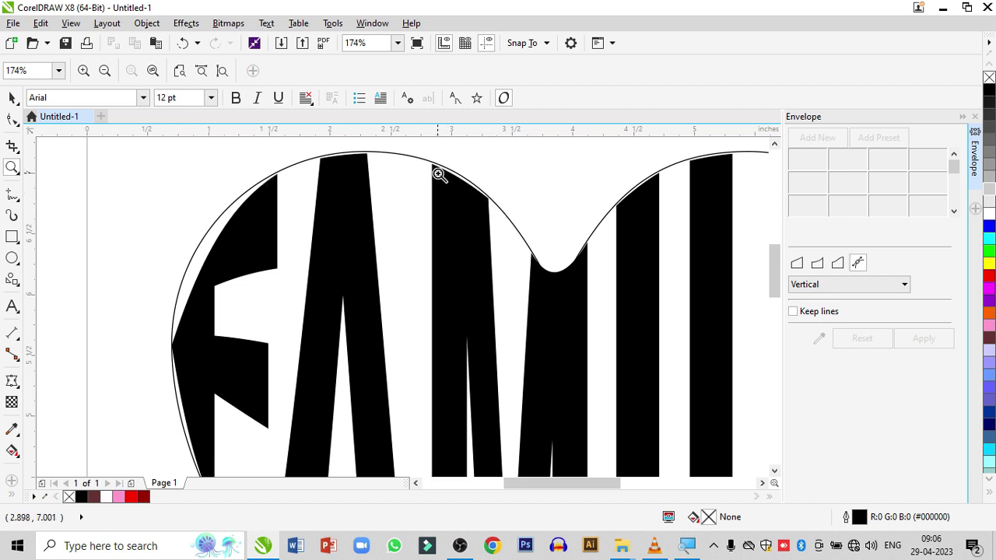
right_click(466, 211)
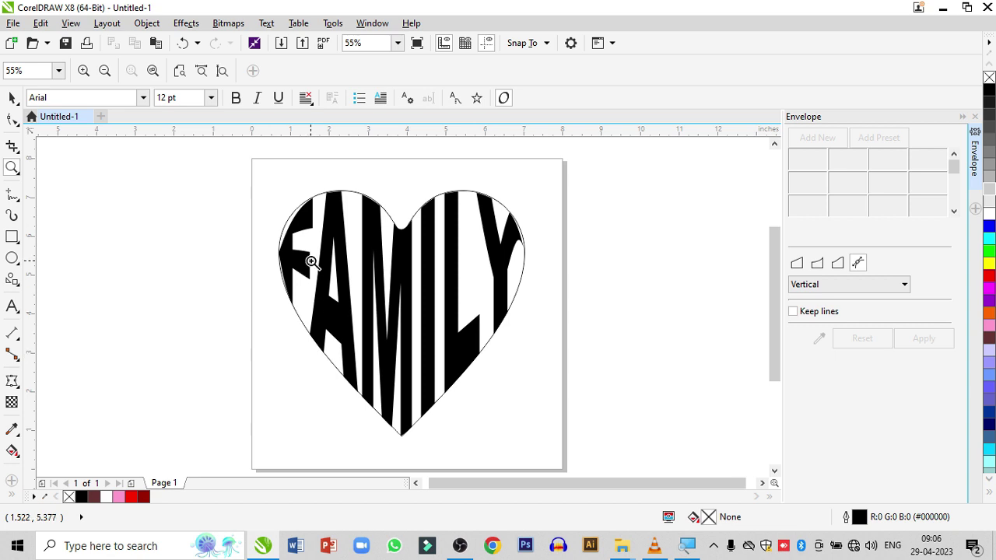
left_click_drag(237, 165, 616, 351)
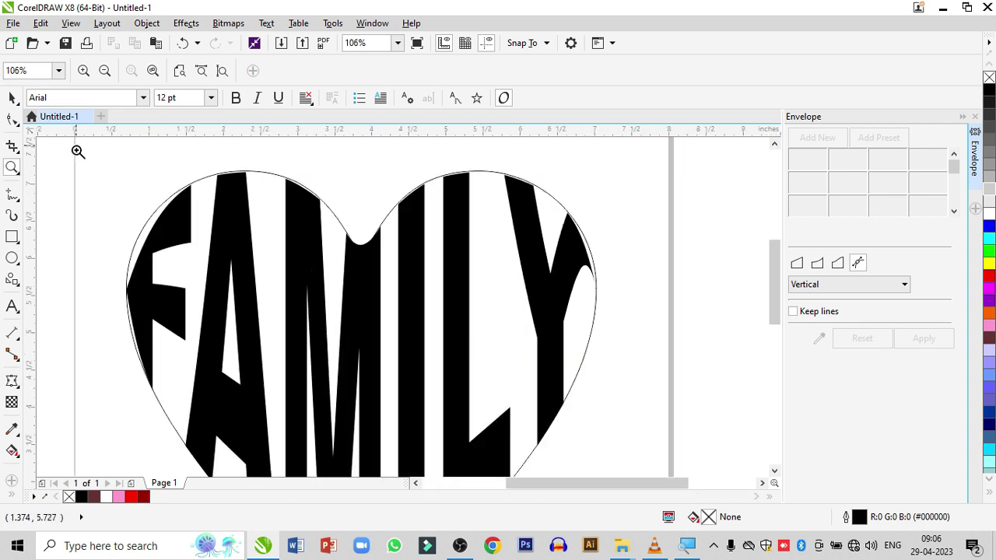
left_click(13, 98)
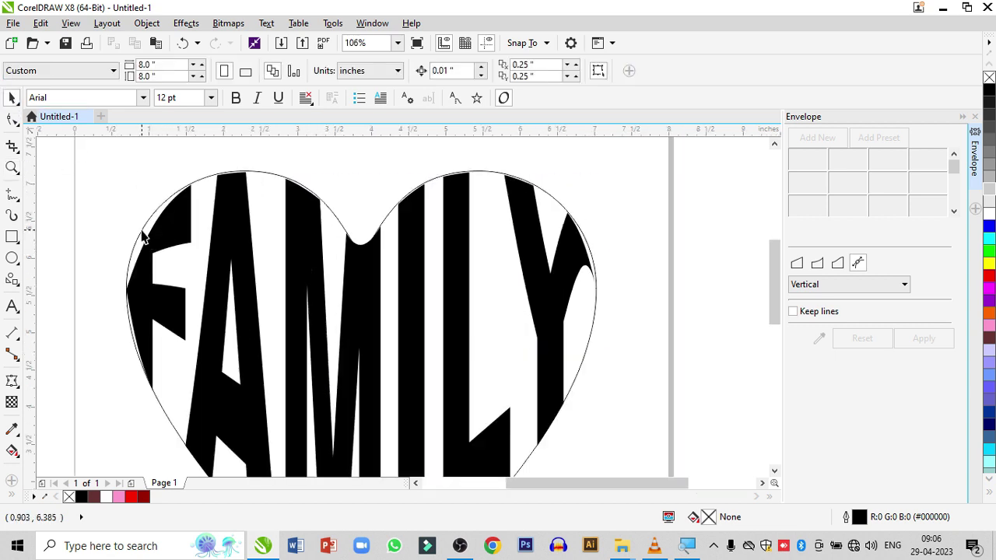
left_click_drag(143, 232, 111, 229)
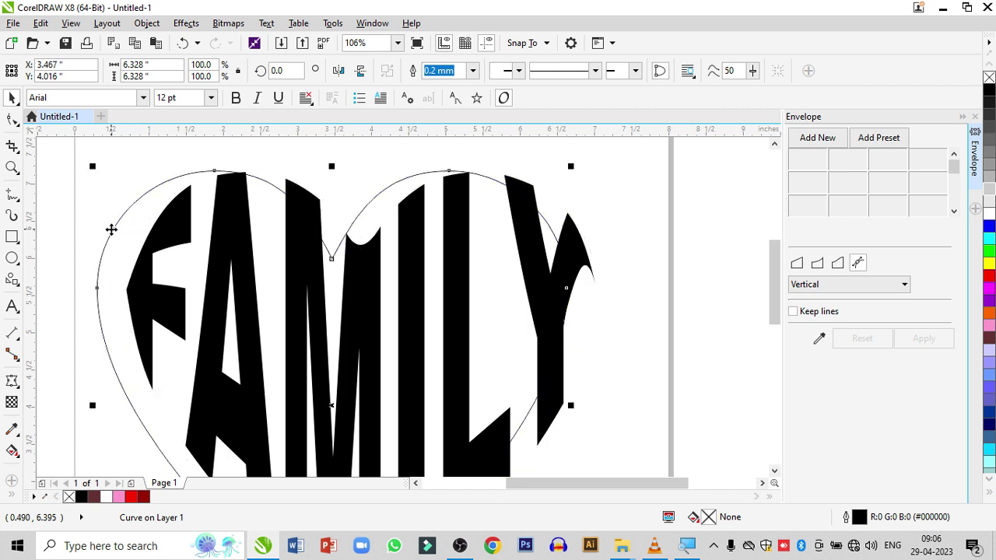
key("ctrl+z")
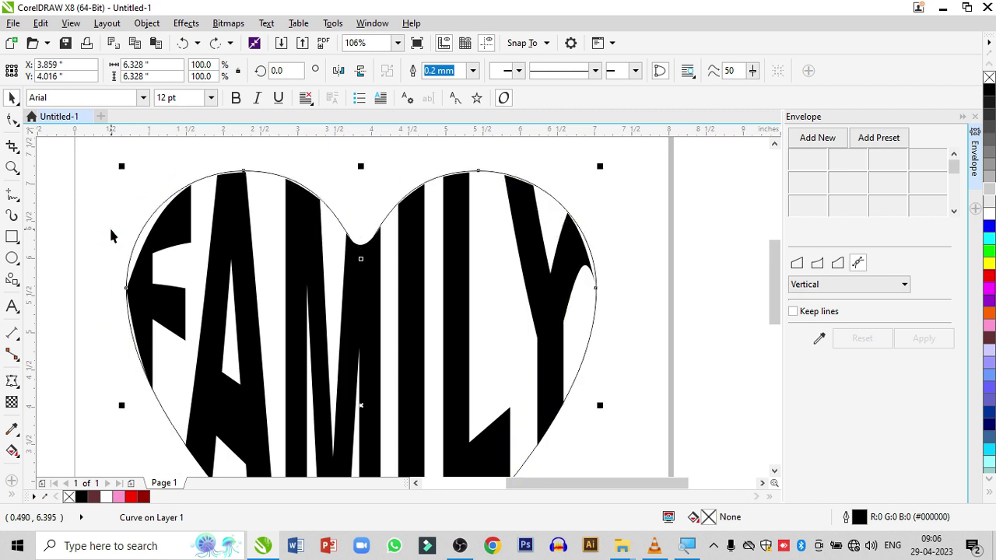
left_click(146, 23)
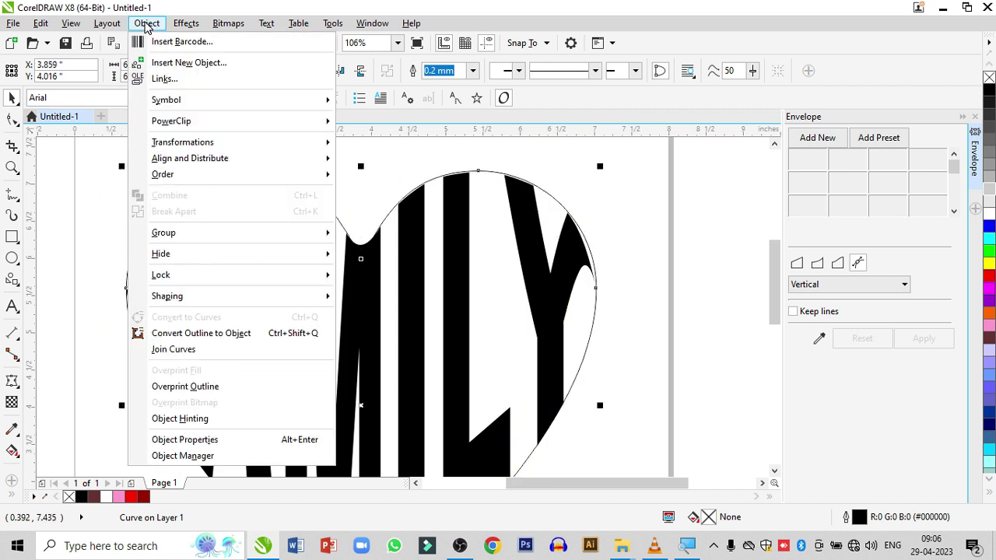
mouse_move(174, 281)
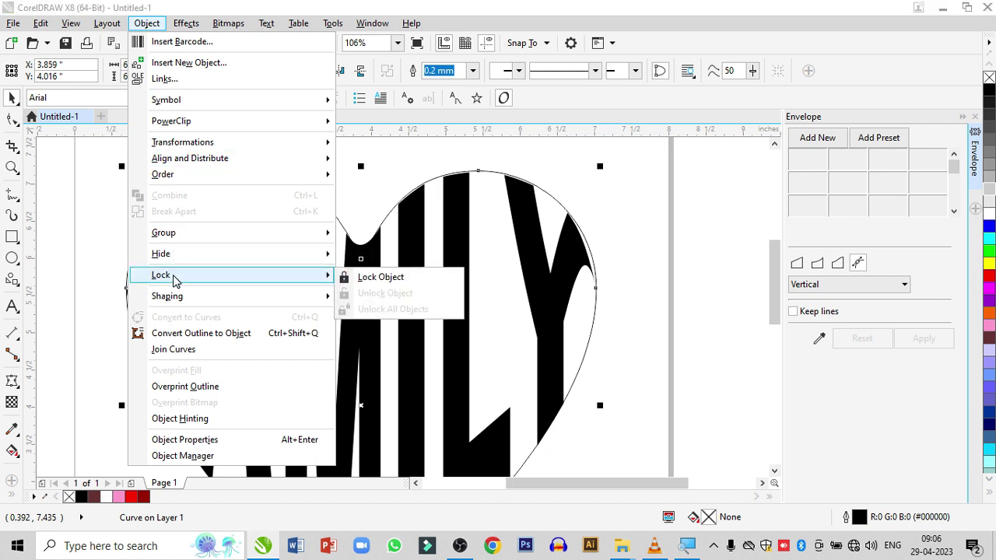
left_click(364, 286)
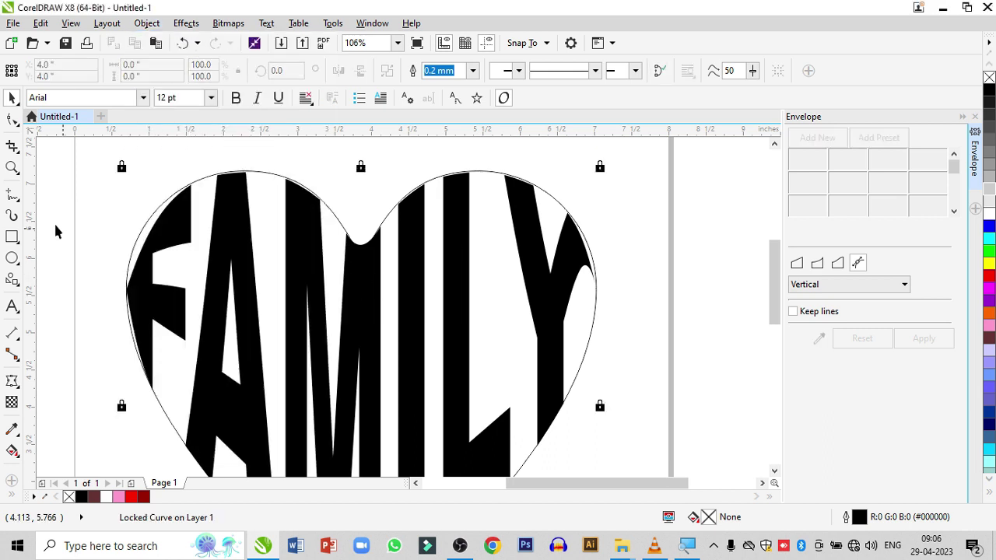
Convert the heart-shaped FAMILY text to curves
left_click(126, 208)
left_click(179, 239)
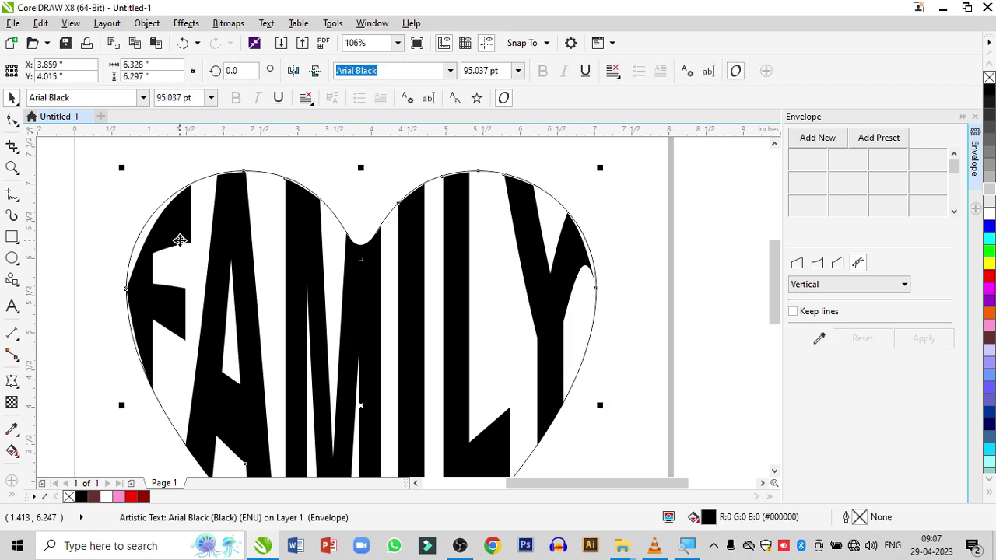
left_click_drag(179, 240, 178, 270)
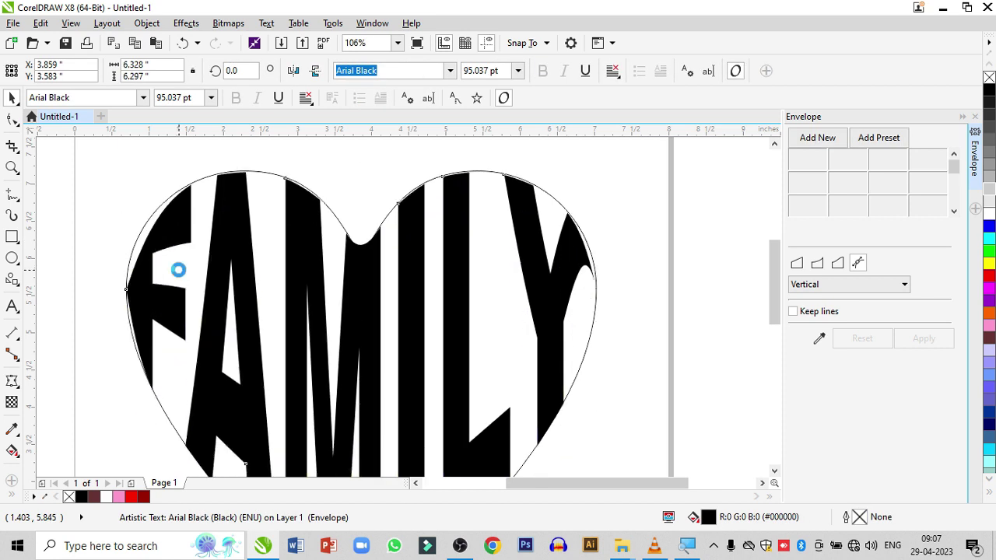
key("ctrl+z")
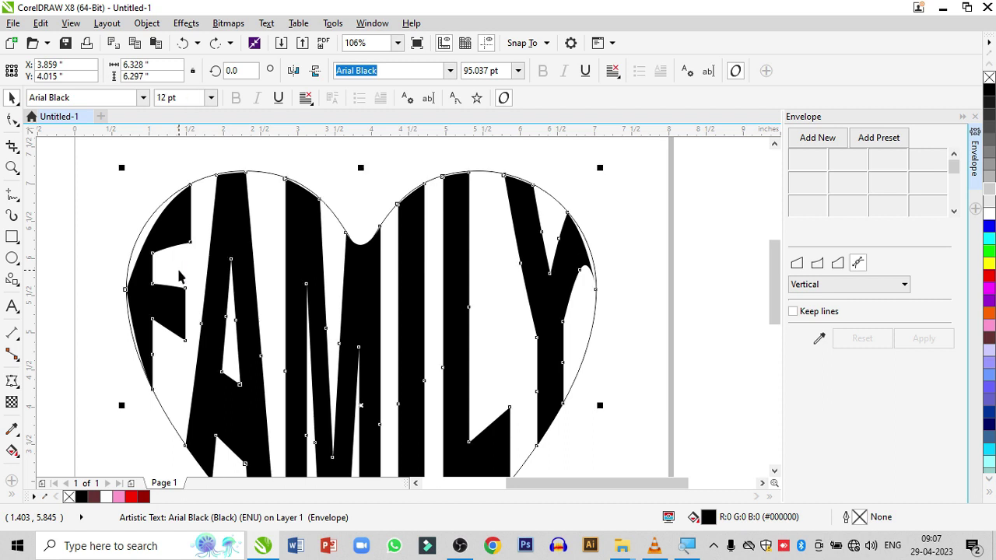
key("ctrl+q")
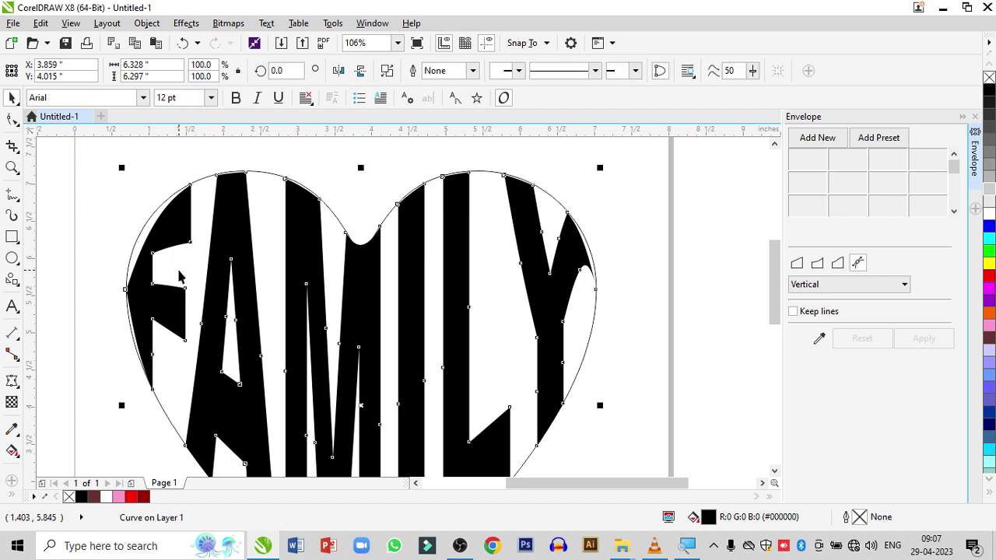
Close the Envelope settings and give the FAMILY curves a black hairline outline with no fill
left_click(976, 117)
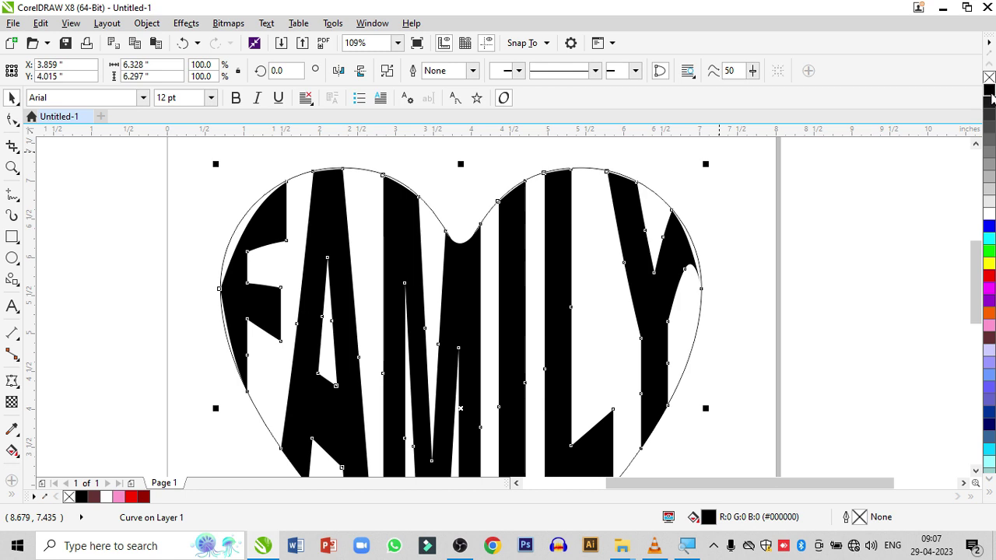
right_click(990, 94)
left_click(988, 77)
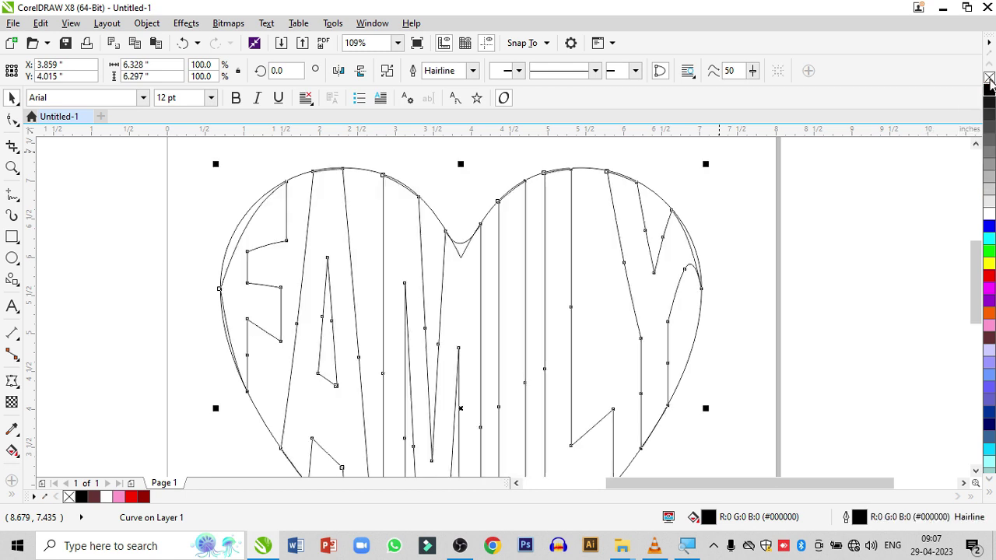
left_click(385, 285)
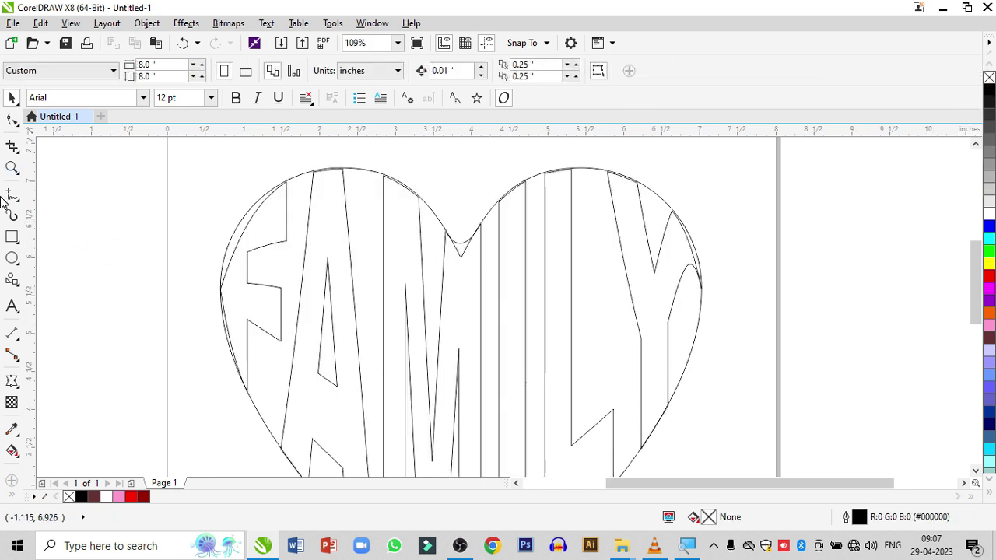
Reshape the upper outer edge of the letter F to follow the heart outline using the Shape tool
left_click(13, 167)
left_click_drag(157, 152, 440, 336)
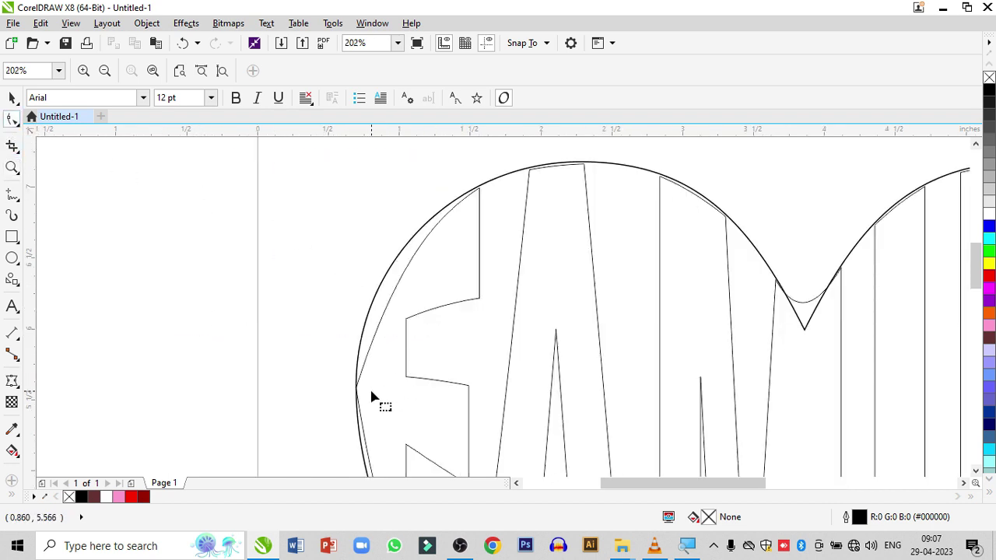
left_click(479, 214)
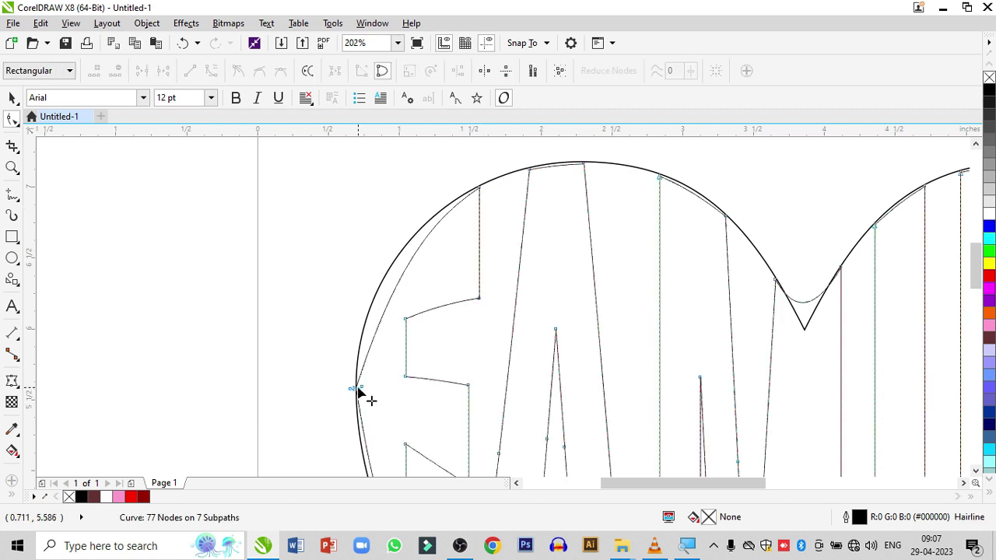
left_click(357, 389)
left_click_drag(396, 263, 362, 262)
left_click(439, 218)
left_click_drag(440, 218, 439, 214)
Fit the top edges of the A and M to the heart outline and stretch the M's dip down to the heart's notch
left_click(583, 165)
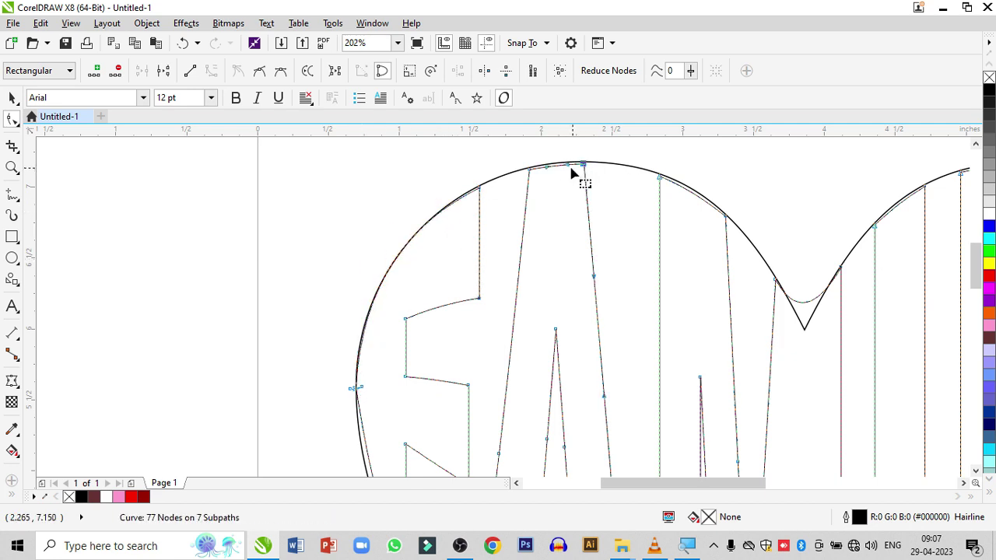
left_click_drag(558, 167, 557, 163)
left_click_drag(659, 179, 659, 176)
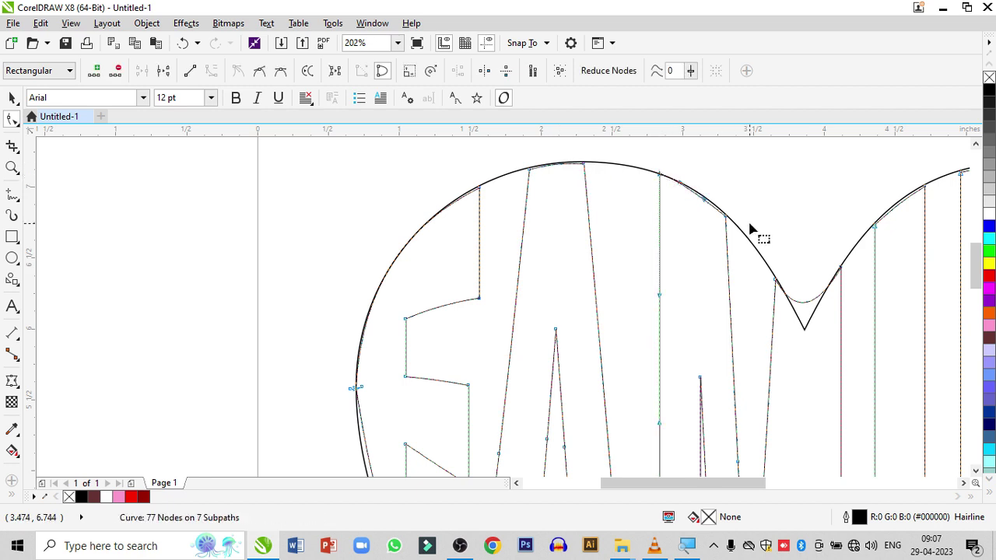
left_click_drag(726, 217, 727, 217)
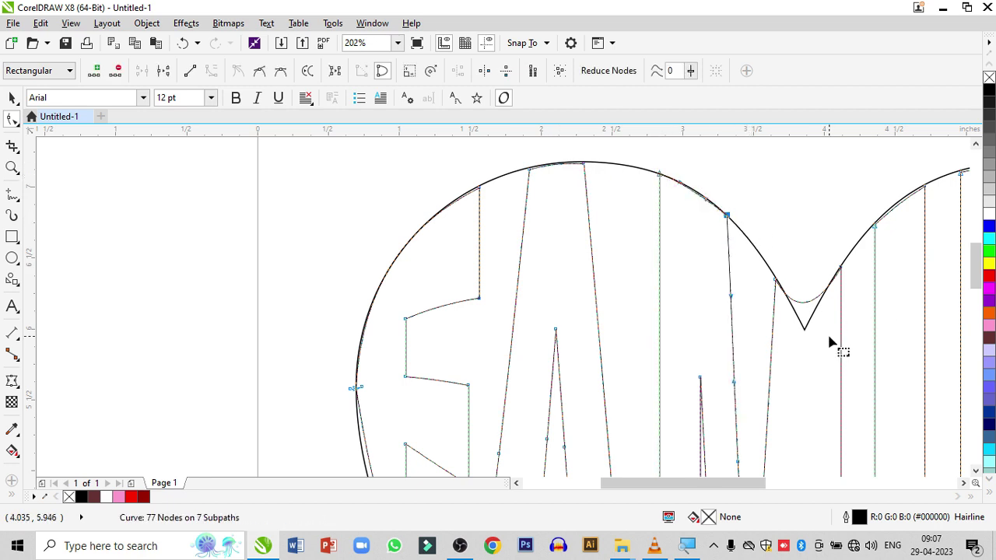
left_click(774, 280)
left_click_drag(820, 306, 794, 358)
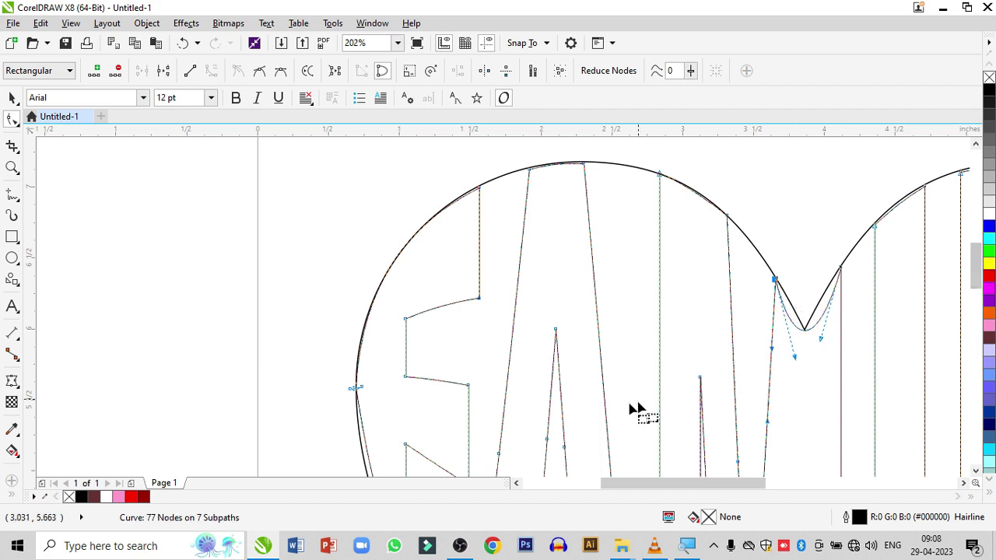
Bend the lower outer edge of the letter F outward to match the heart outline
scroll(974, 306, "down", 5)
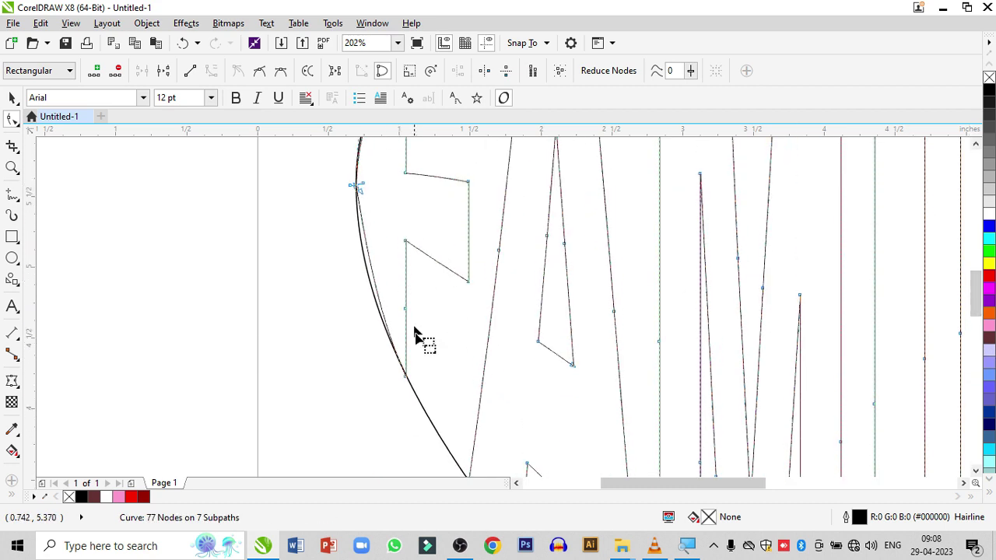
left_click(405, 376)
left_click_drag(373, 295, 366, 292)
Reshape the upper outer edge of the letter Y to follow the curve of the heart outline
left_click(12, 167)
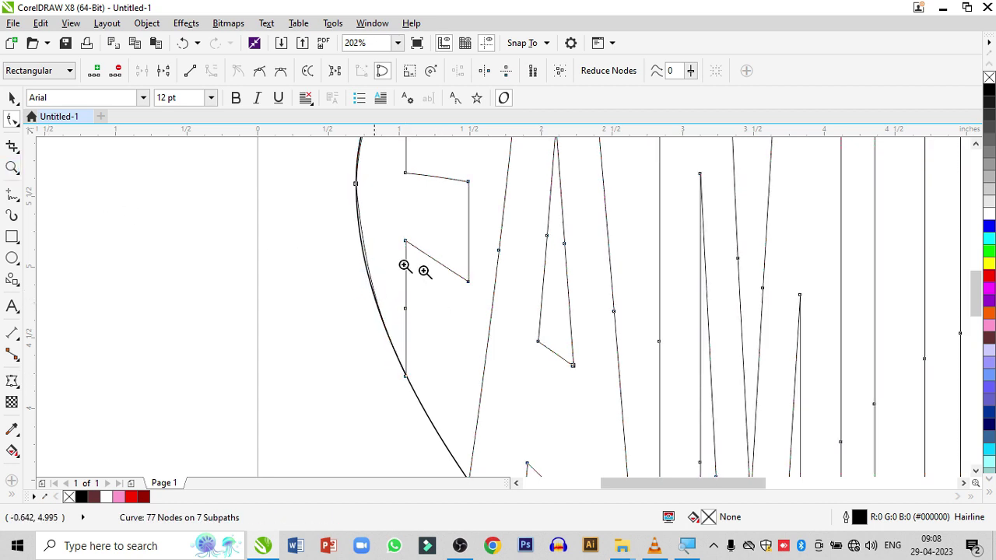
scroll(507, 298, "down", 2)
scroll(640, 316, "down", 2)
left_click_drag(383, 340, 661, 430)
scroll(498, 258, "down", 2)
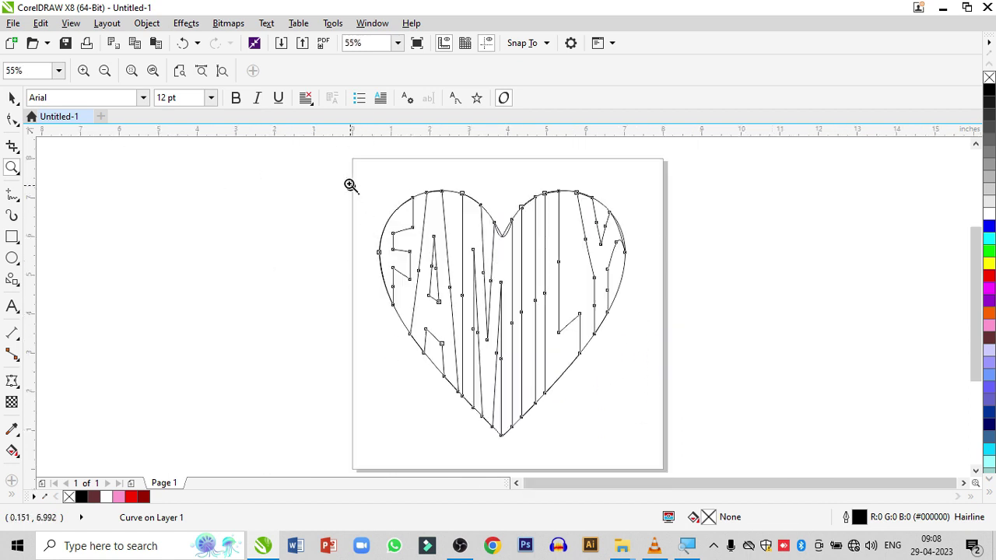
left_click_drag(350, 184, 740, 356)
left_click_drag(507, 155, 774, 312)
left_click(11, 118)
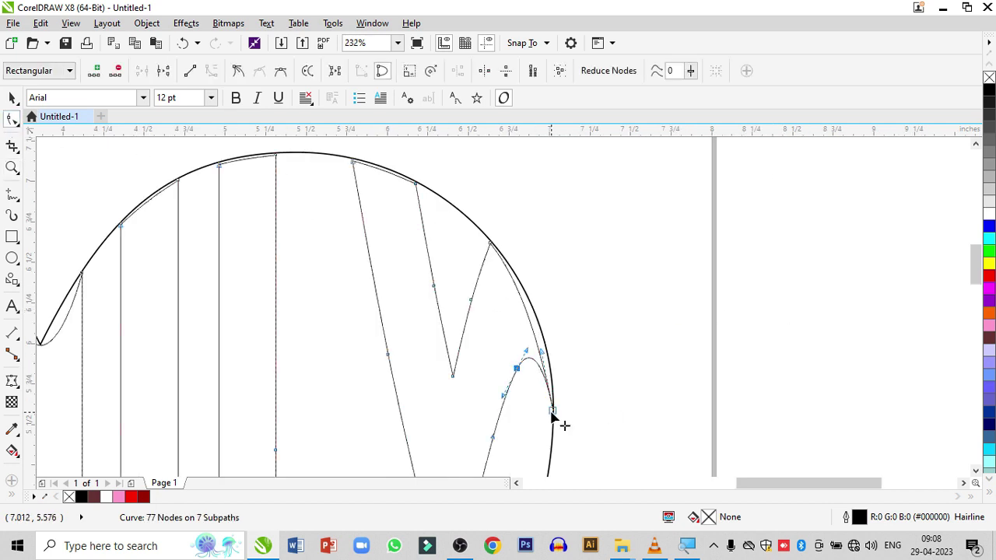
left_click_drag(542, 358, 550, 346)
key("ctrl+z")
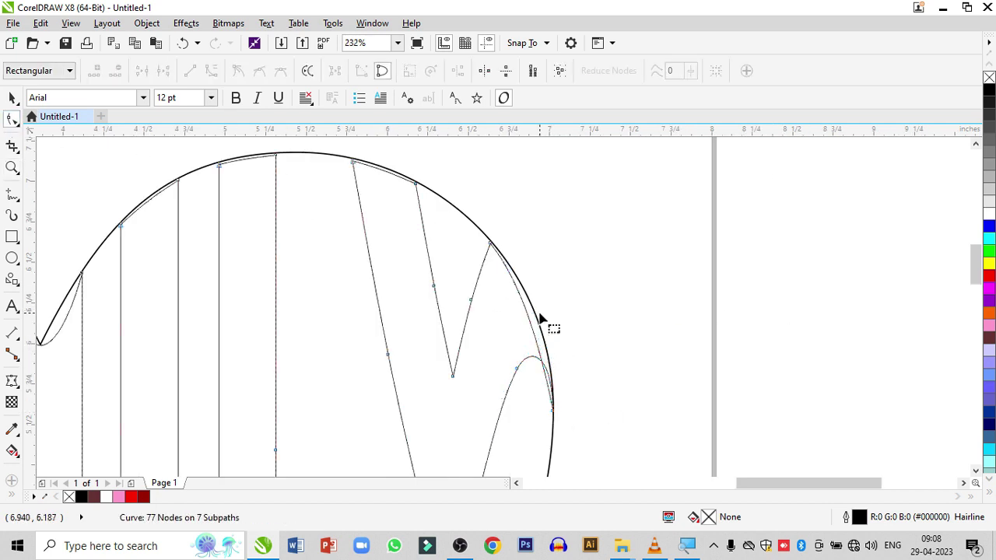
left_click(553, 410)
left_click_drag(534, 312, 555, 325)
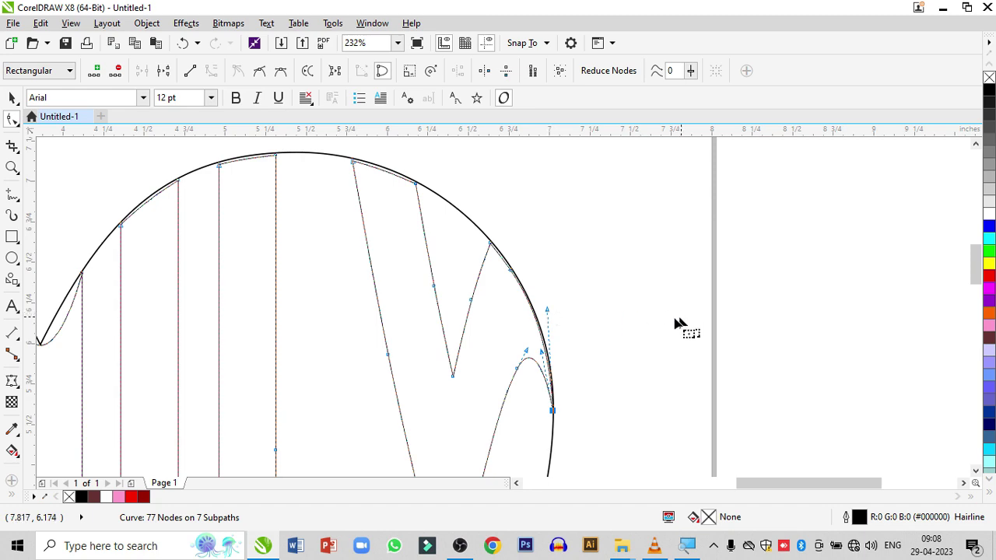
Fill the FAMILY curves with black, move them beside the heart outline and place them back onto it
key("z")
key("shift+F4")
key("space")
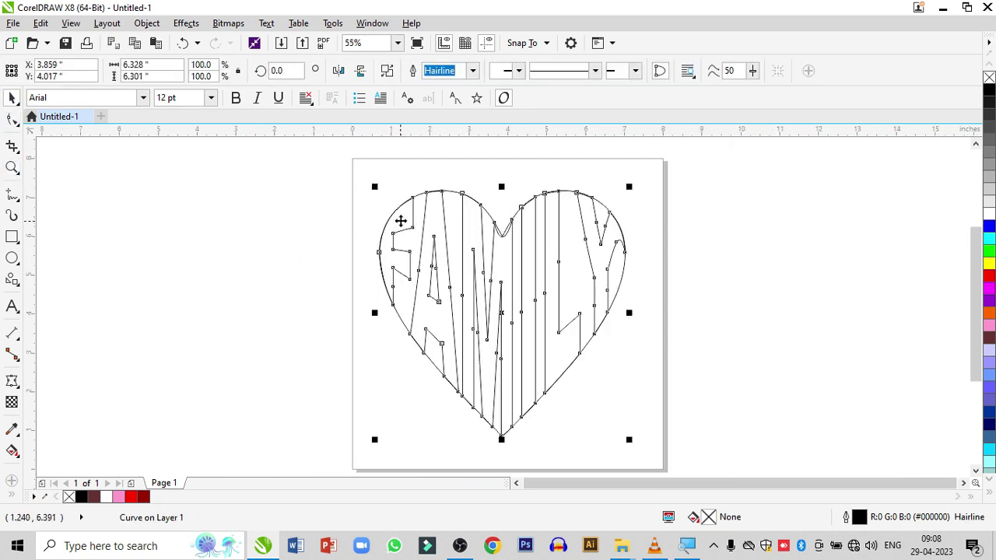
left_click_drag(400, 223, 294, 235)
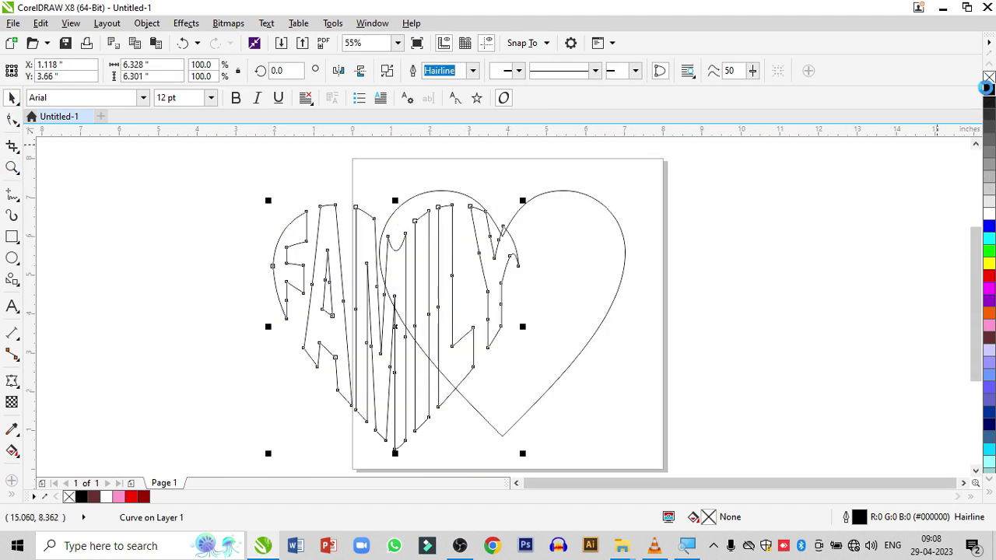
left_click(679, 278)
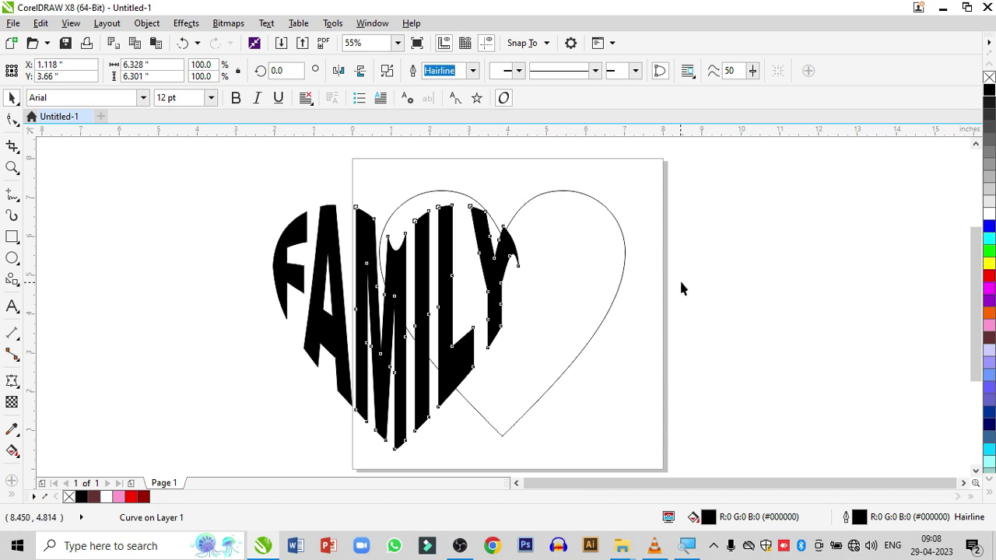
left_click(295, 237)
left_click_drag(296, 237, 147, 220)
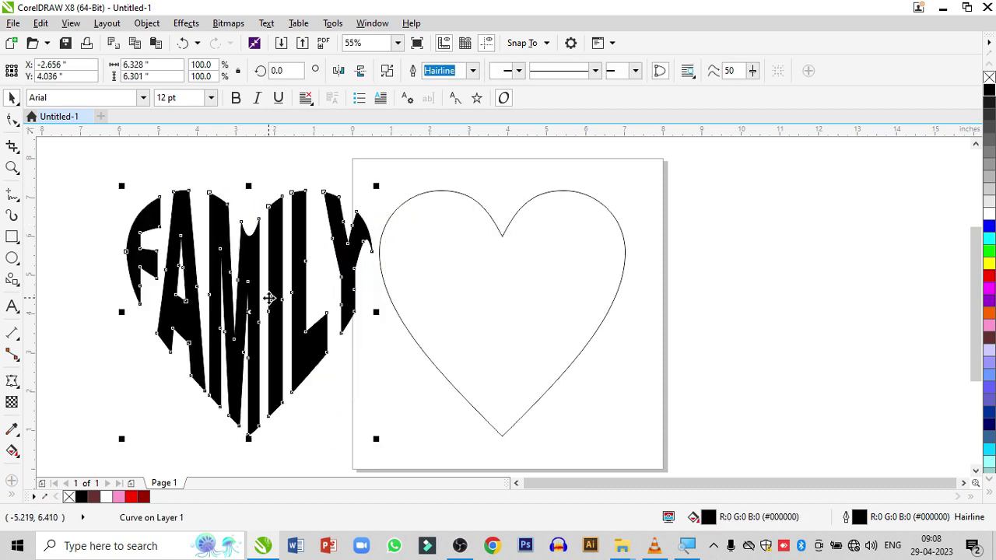
left_click_drag(251, 289, 504, 290)
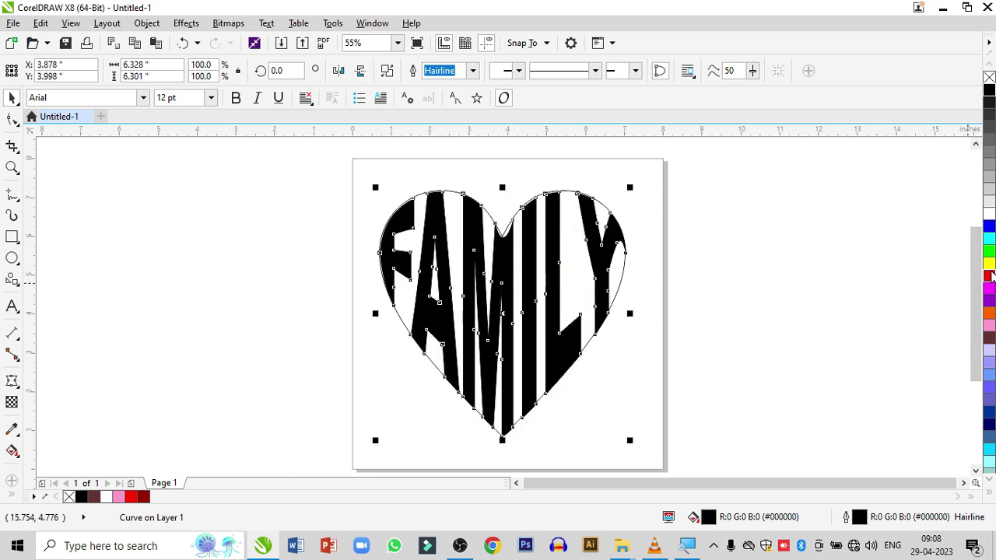
Fill the FAMILY curves with red and shift them slightly downward from the heart outline
left_click(990, 277)
left_click(373, 205)
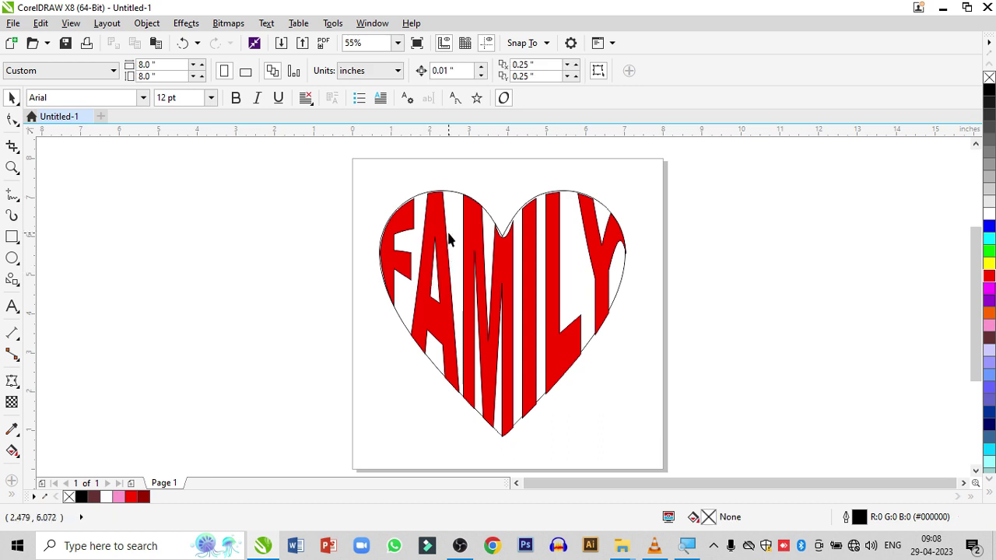
mouse_move(445, 237)
left_mouse_down()
mouse_move(449, 259)
mouse_move(442, 248)
left_mouse_up()
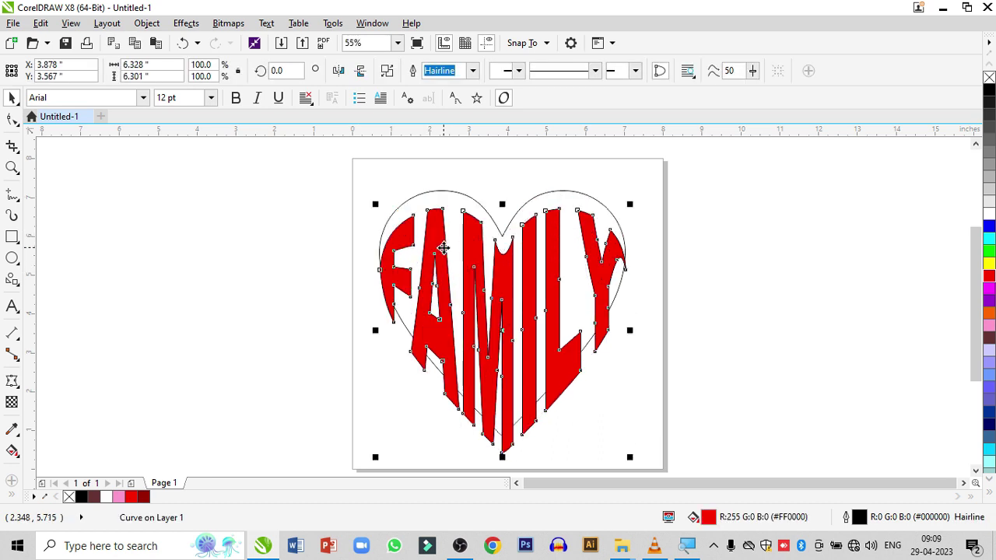